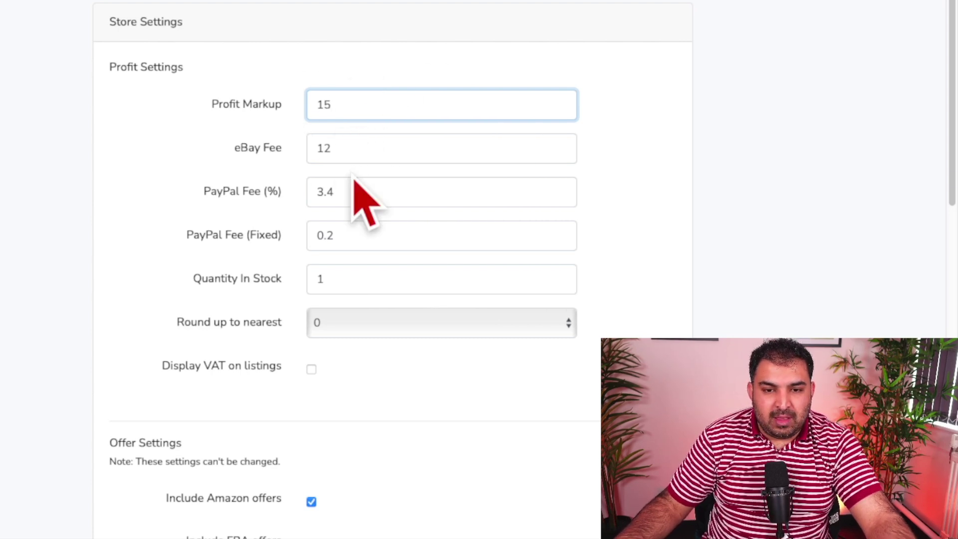
Review the eBay fee, PayPal percentage fee and PayPal fixed fee in the store's profit settings.
scroll(354, 190, "down", 3)
scroll(354, 30, "up", 1)
left_click(354, 28)
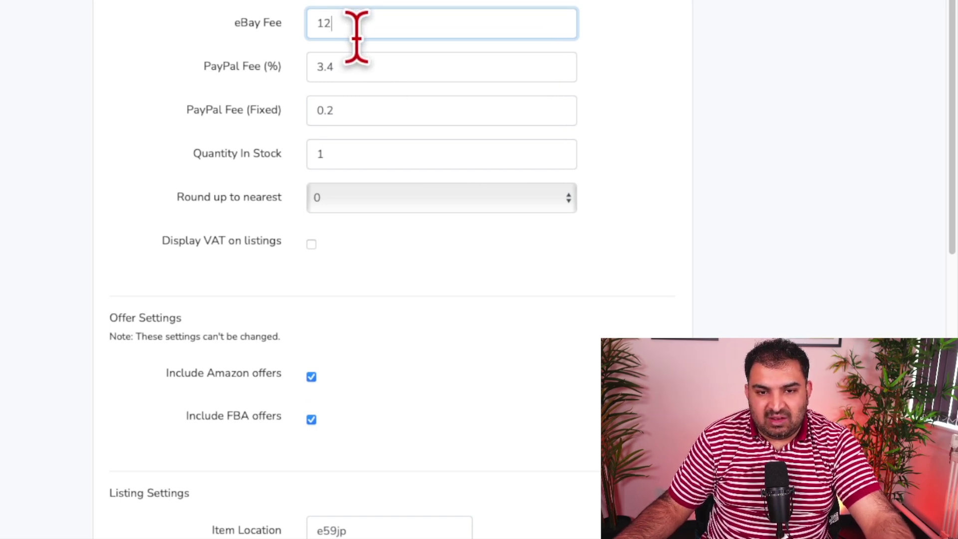
left_click(392, 77)
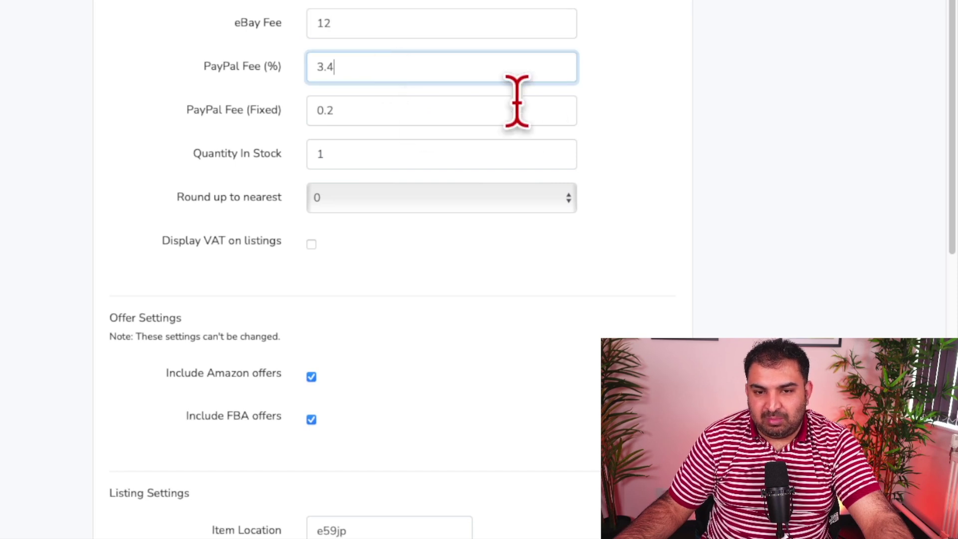
left_click(365, 110)
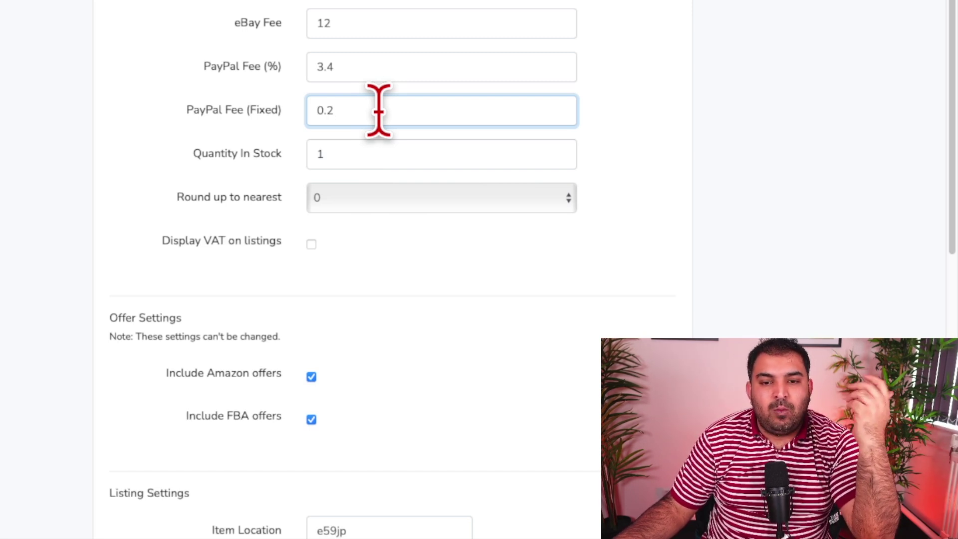
Set the quantity in stock to 2 in the profit settings.
scroll(364, 109, "down", 1)
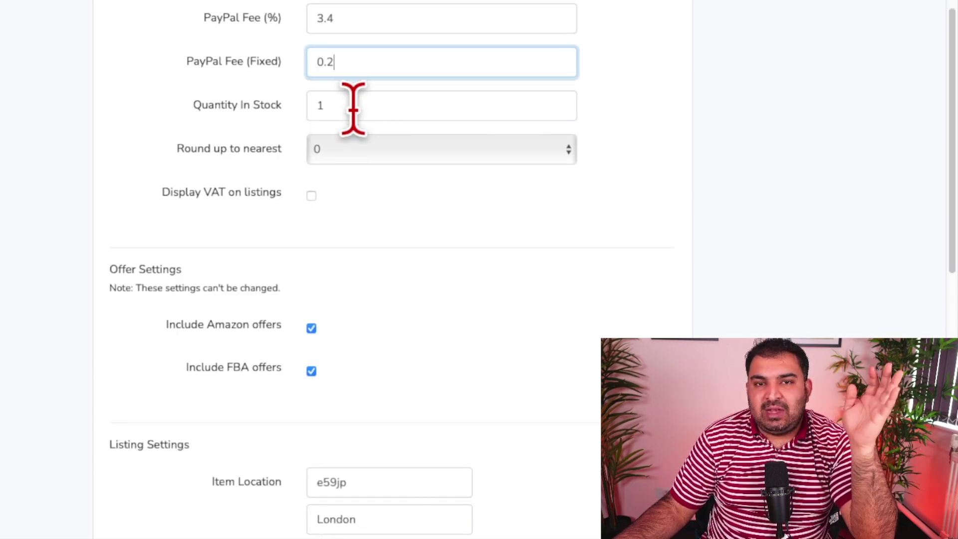
left_click_drag(353, 108, 293, 103)
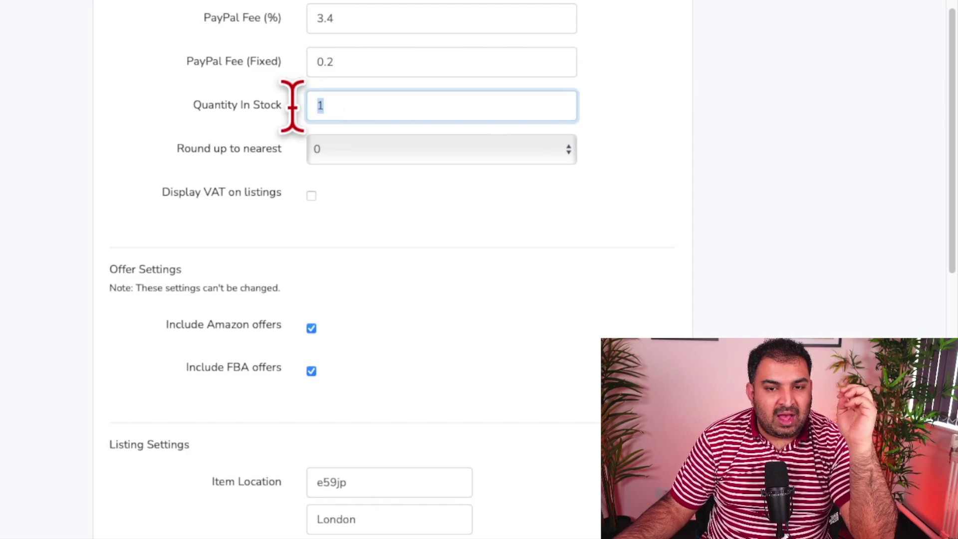
type("2")
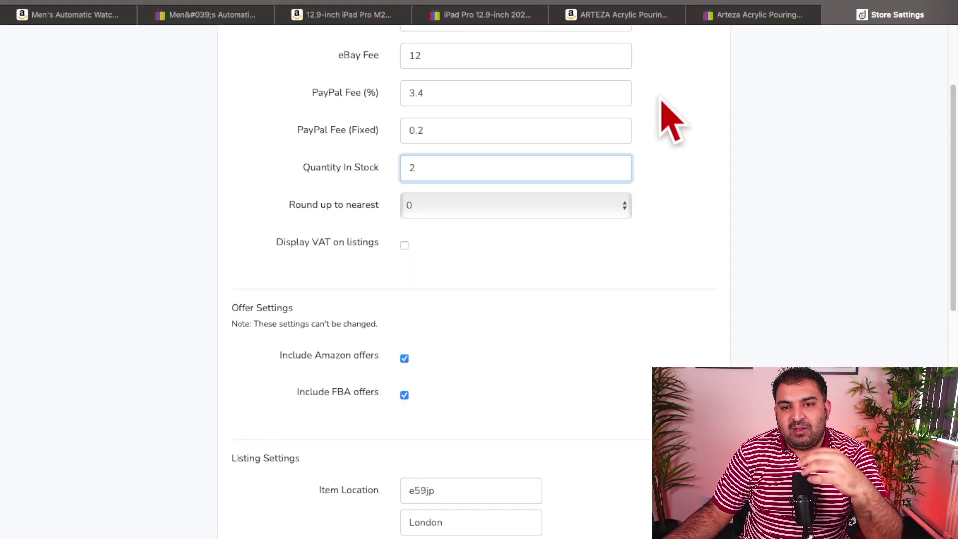
Compare the ARTEZA acrylic pouring paint's Amazon listing with its eBay listing, and return to the store settings.
left_click(631, 15)
scroll(439, 267, "down", 1)
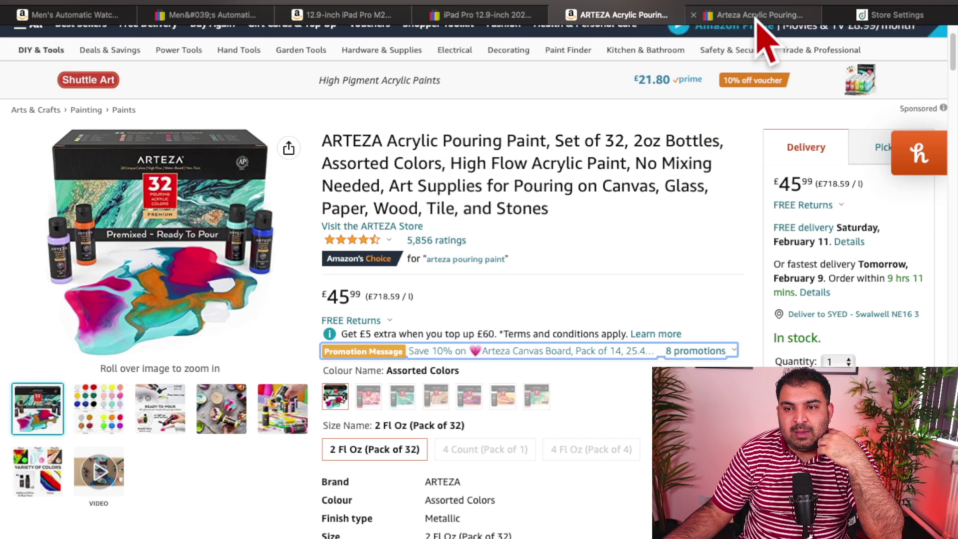
left_click(756, 15)
scroll(708, 200, "down", 5)
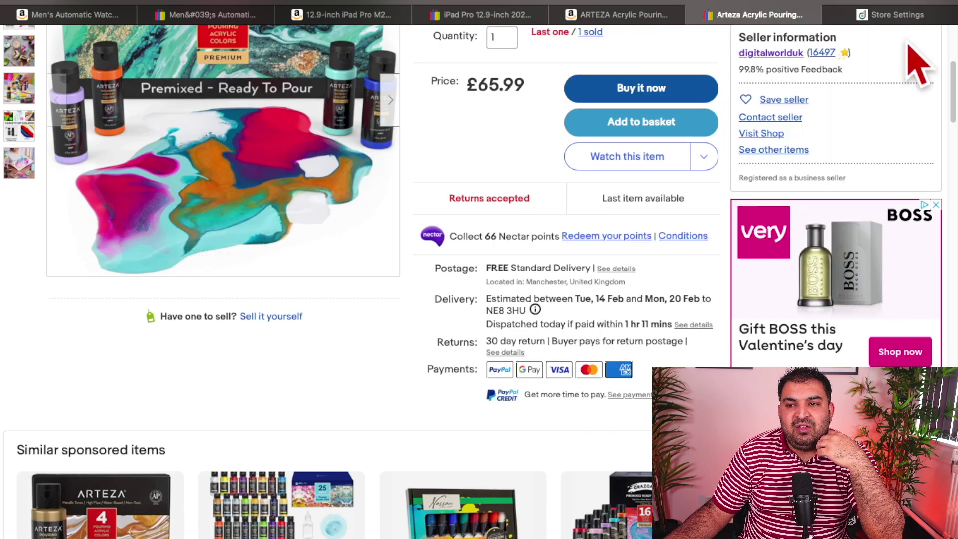
left_click(901, 16)
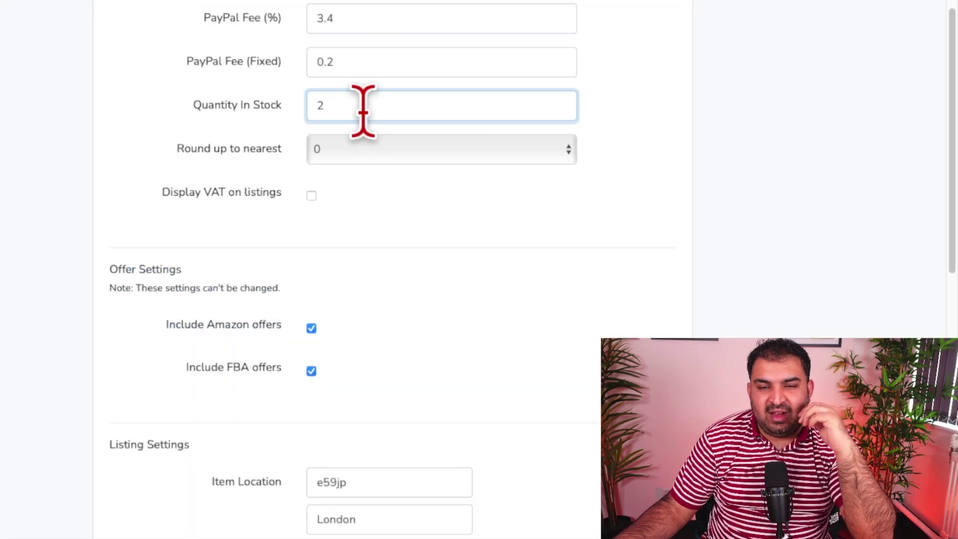
Try rounding prices up to the nearest 0.99, check the paint's Amazon price, and restore the rounding to 0.
scroll(407, 155, "down", 2)
scroll(379, 85, "up", 1)
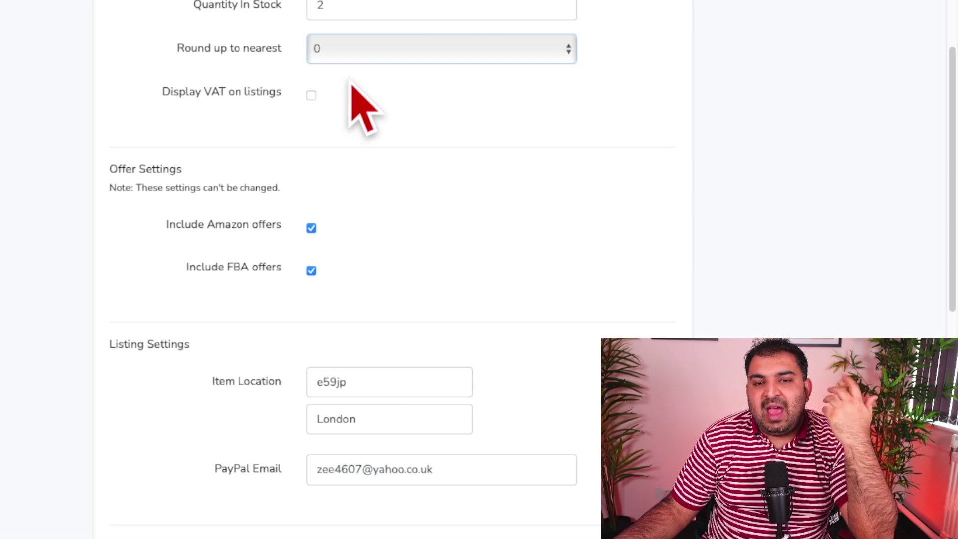
left_click(352, 84)
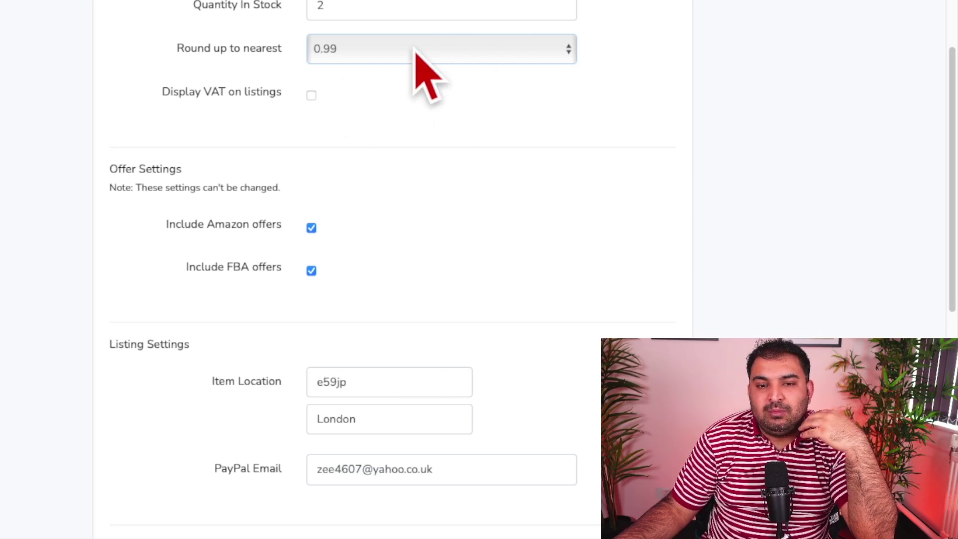
left_click(372, 20)
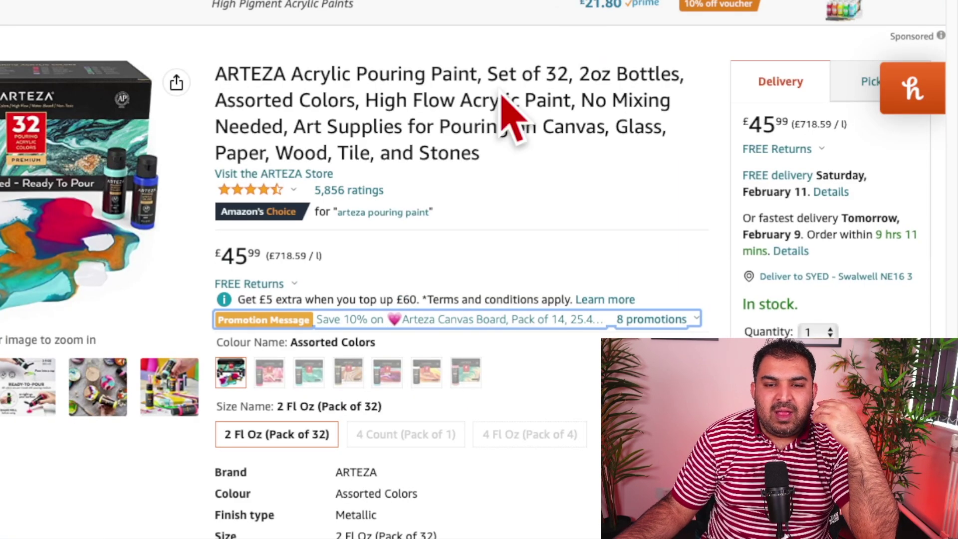
left_click_drag(219, 257, 271, 254)
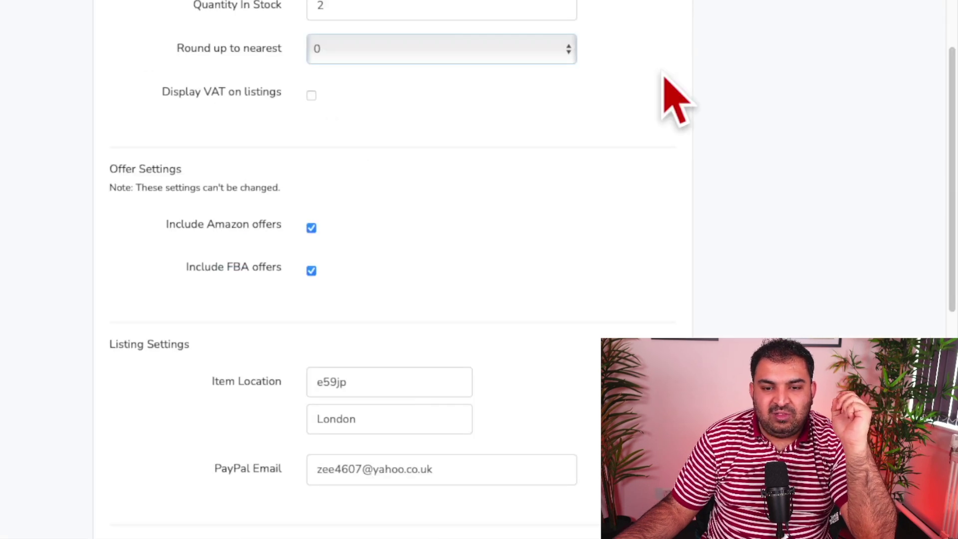
Review the item location's postcode and city in the listing settings.
scroll(337, 214, "down", 3)
double_click(455, 194)
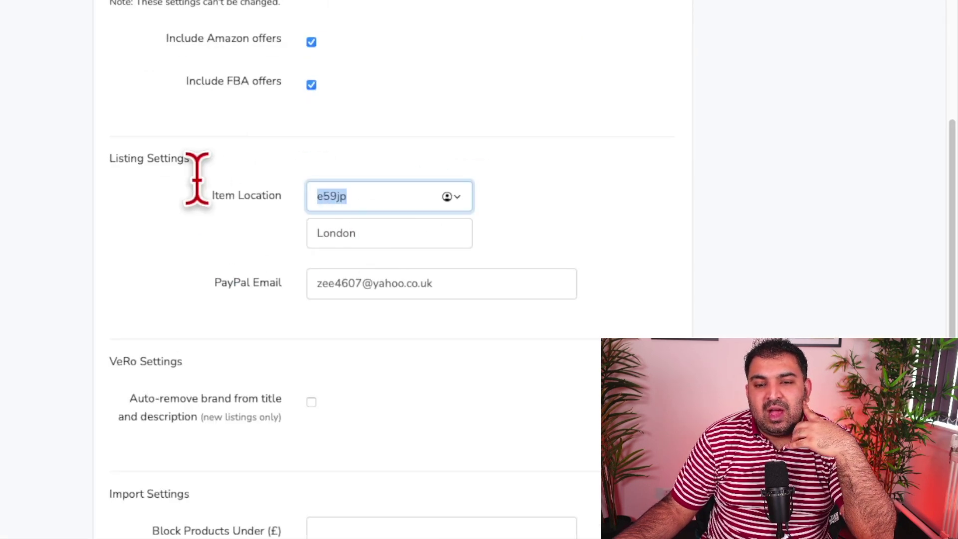
double_click(420, 229)
scroll(519, 160, "down", 2)
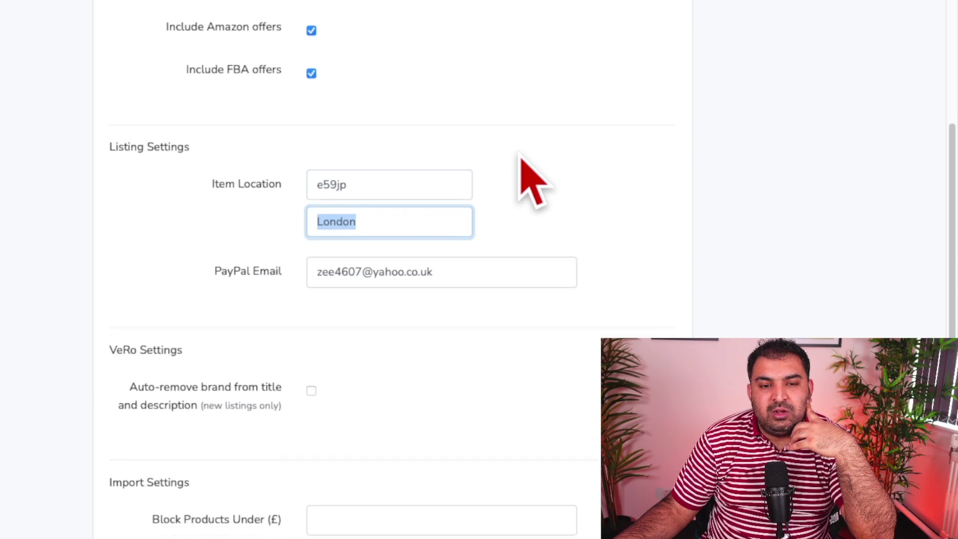
Clear the PayPal email in the listing settings.
scroll(314, 175, "down", 2)
triple_click(460, 114)
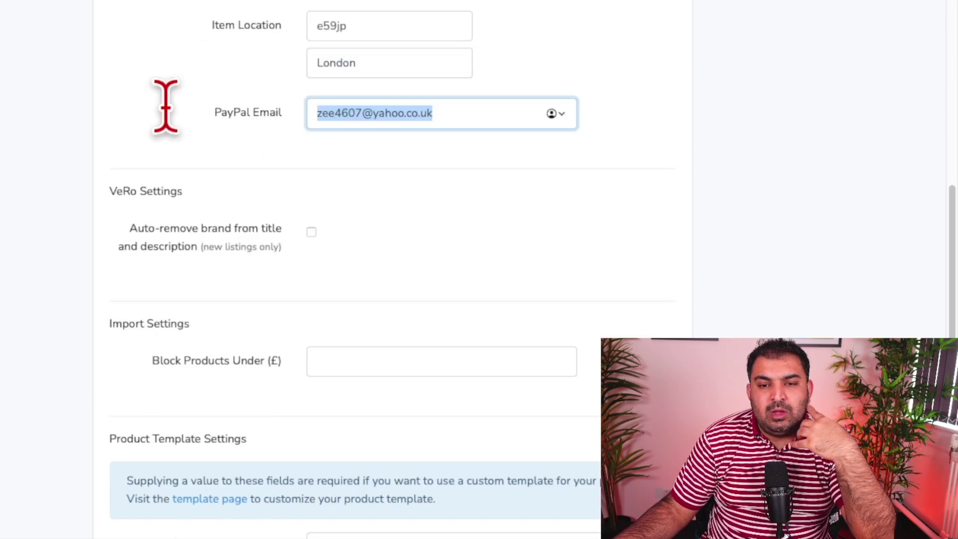
key("BackSpace")
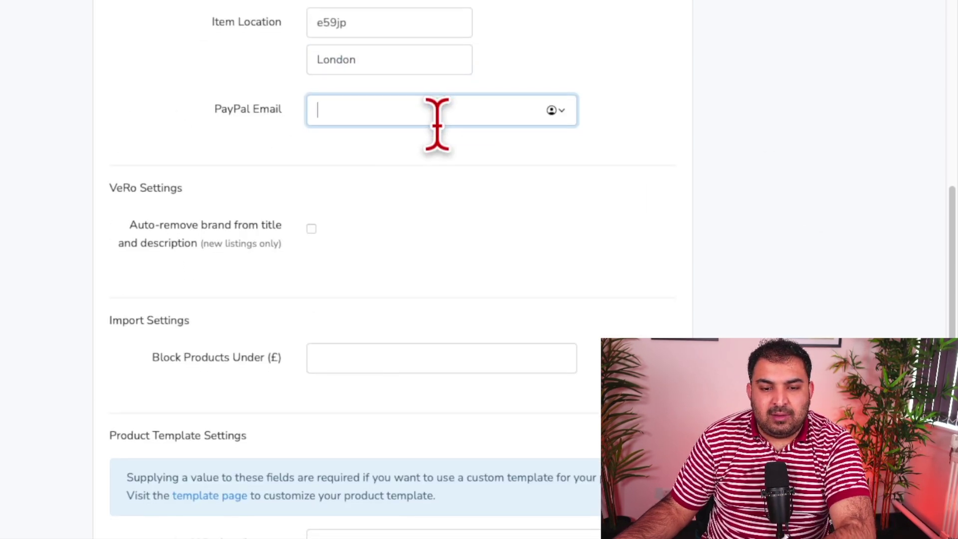
Examine the product template settings for the buying reasons, feedback, return and delivery texts.
scroll(438, 122, "down", 4)
scroll(409, 137, "down", 5)
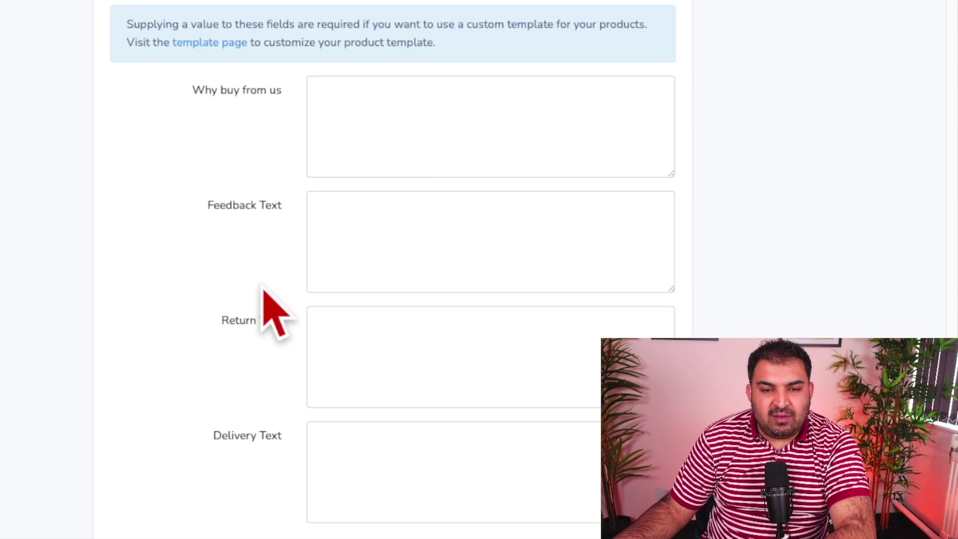
scroll(491, 329, "up", 5)
scroll(491, 329, "up", 3)
scroll(491, 329, "down", 8)
left_click(409, 139)
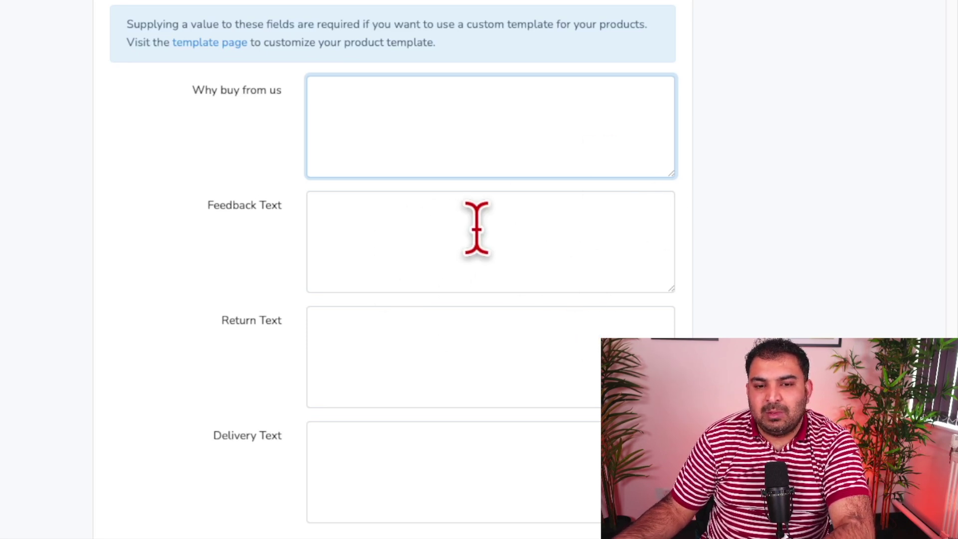
left_click(396, 241)
left_click(438, 366)
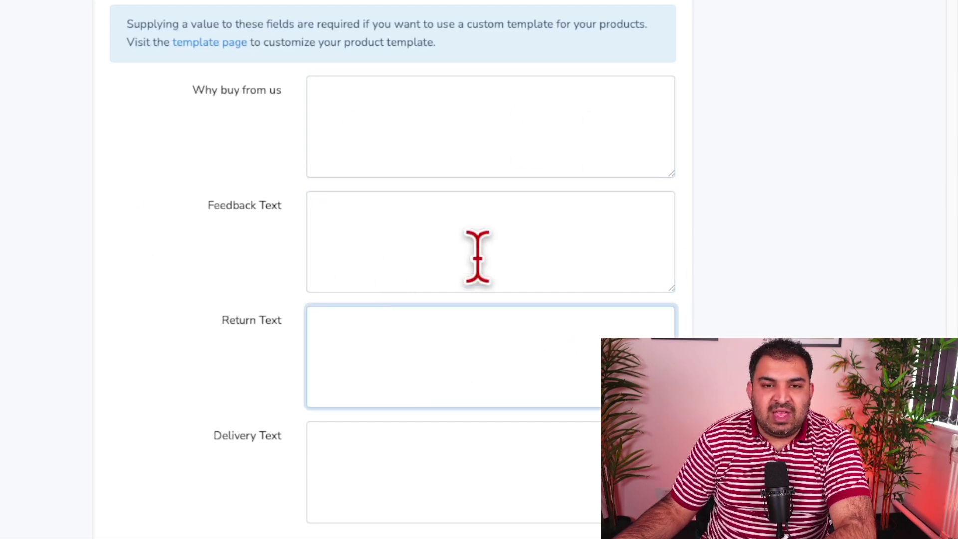
left_click(466, 117)
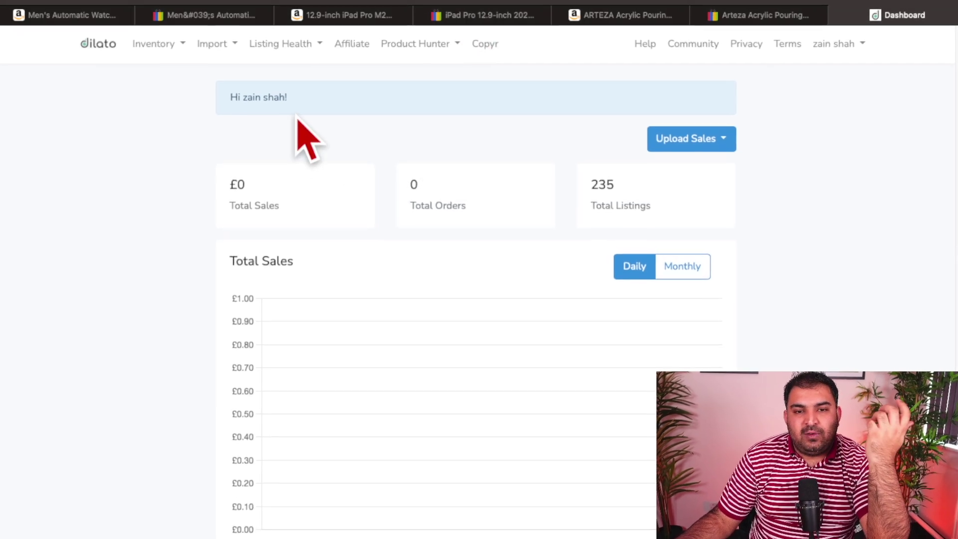
Open the Gold ASINS purchase page and set the order quantity to 15.
left_click(445, 45)
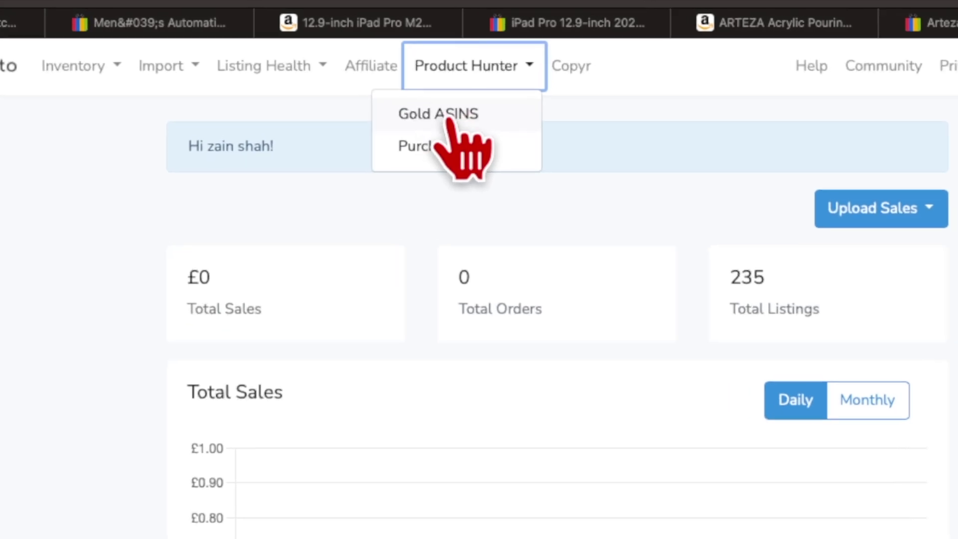
left_click(463, 127)
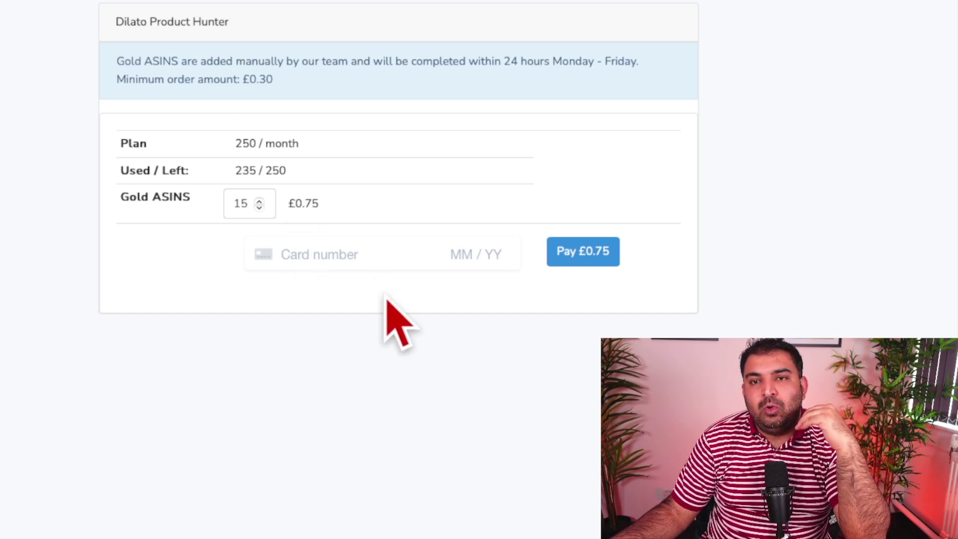
key("shift+Tab")
type("1")
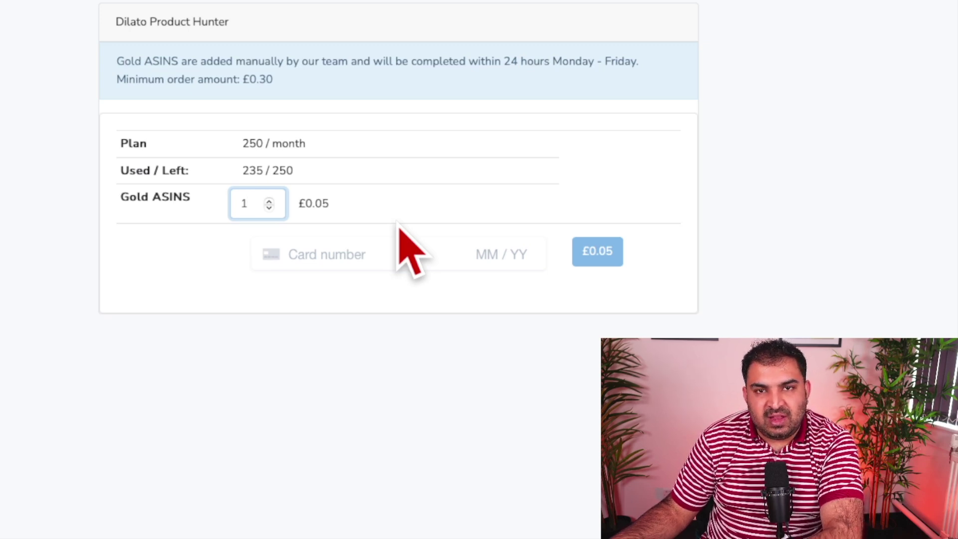
left_click_drag(256, 202, 217, 199)
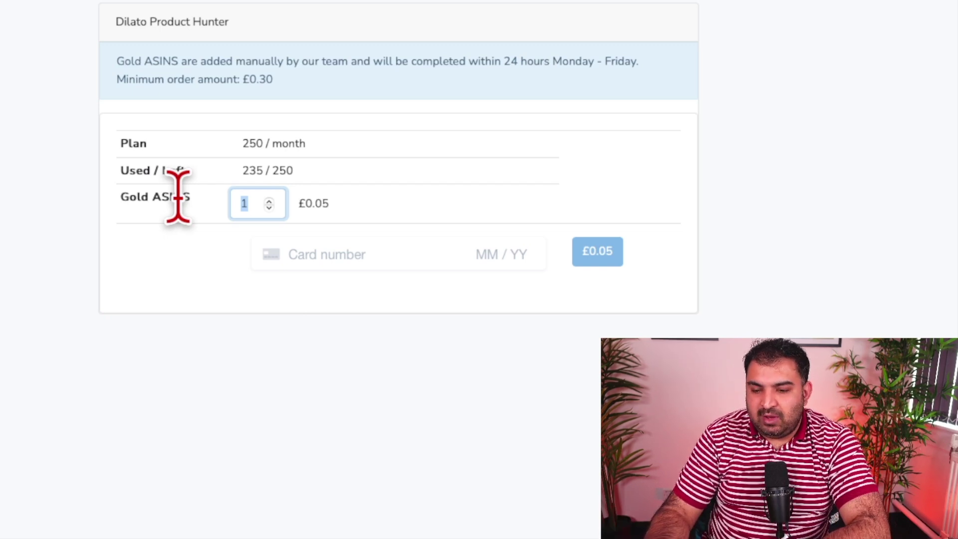
type("15")
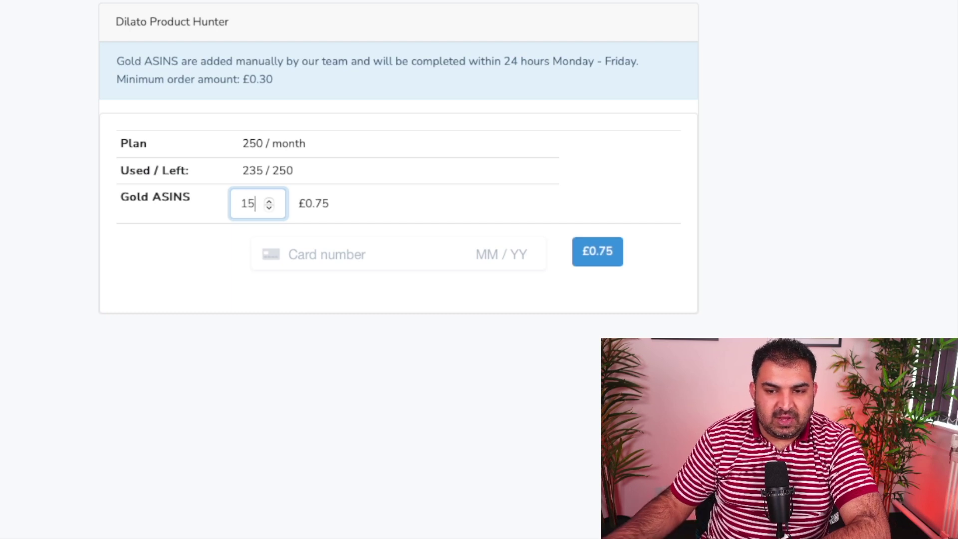
Pay for the 15 Gold ASINS and confirm the purchase.
left_click(459, 200)
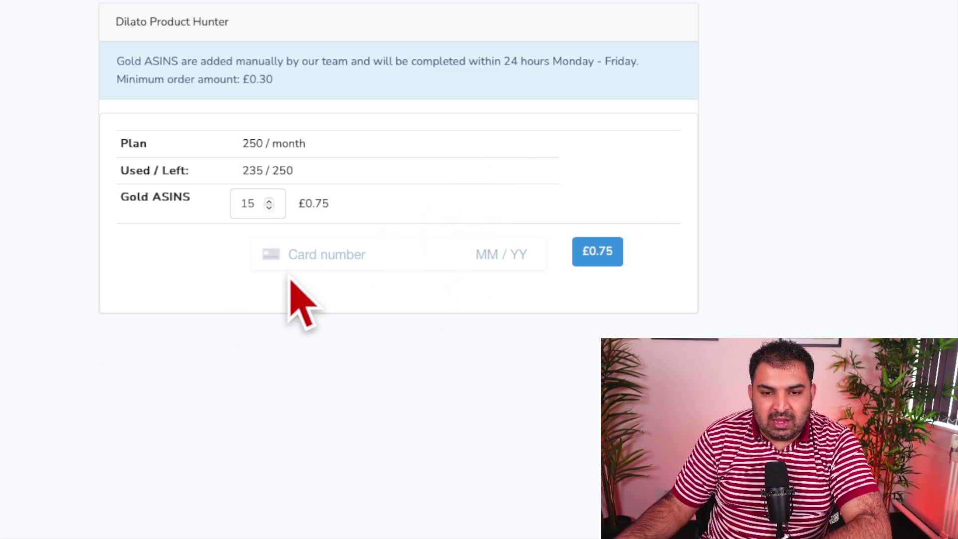
key("Return")
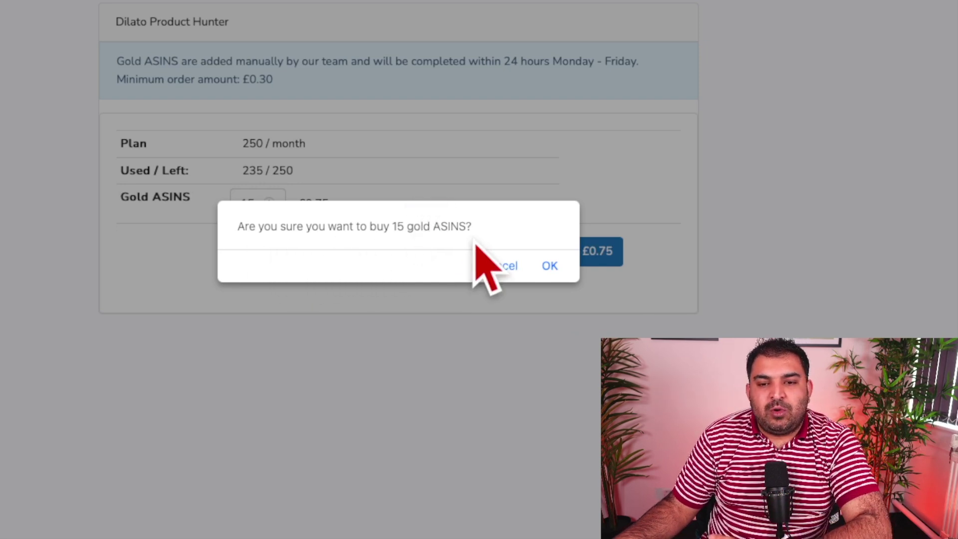
left_click(547, 266)
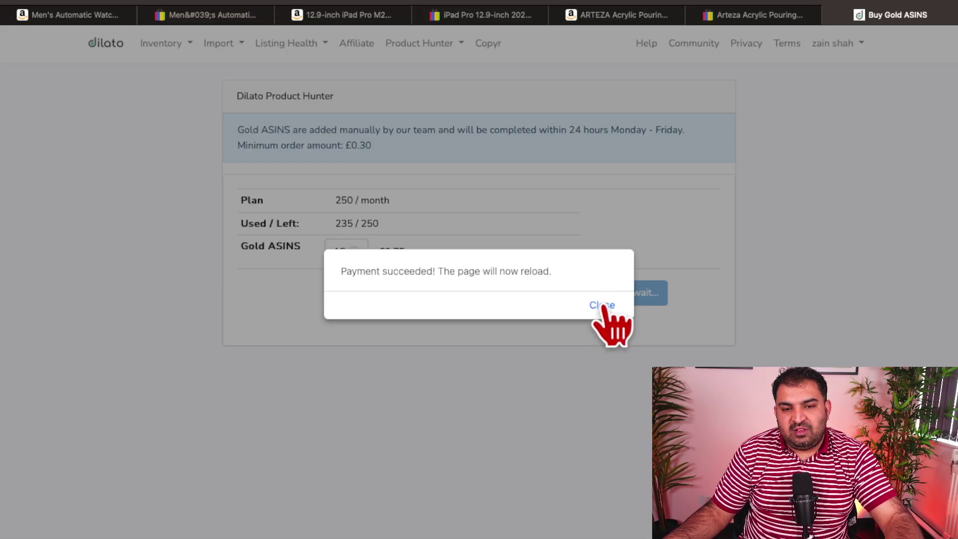
left_click(543, 266)
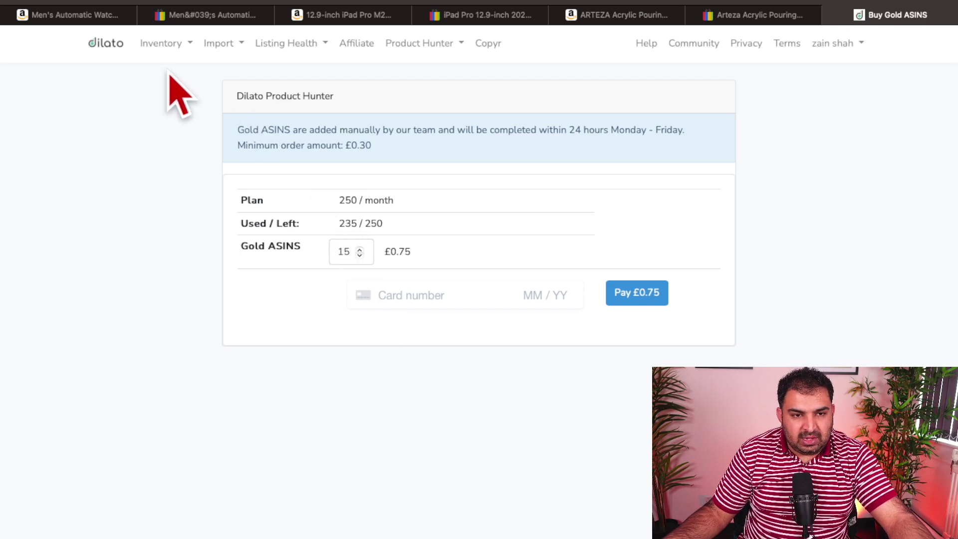
Open the product inventory and examine the items' Amazon prices, selling prices, quantities and statuses.
left_click(106, 45)
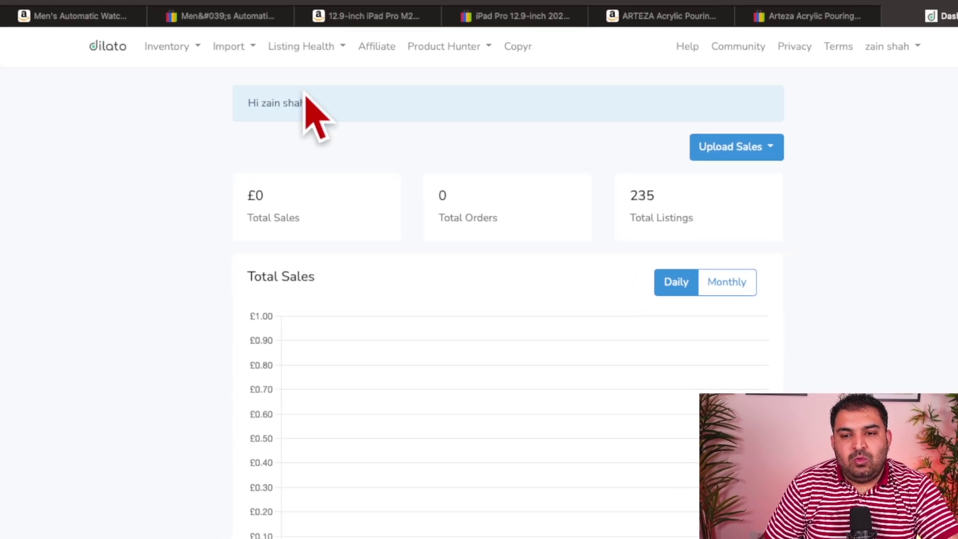
left_click(158, 49)
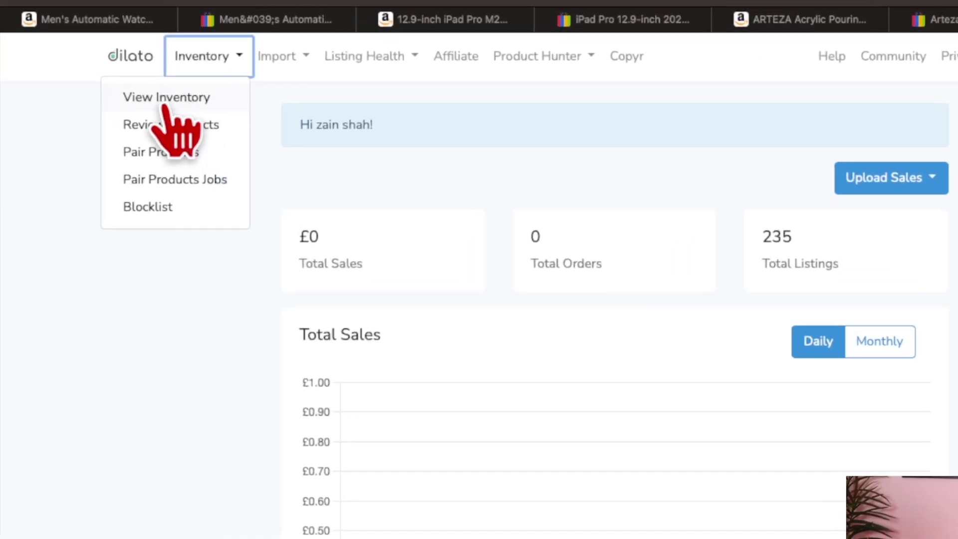
left_click(162, 114)
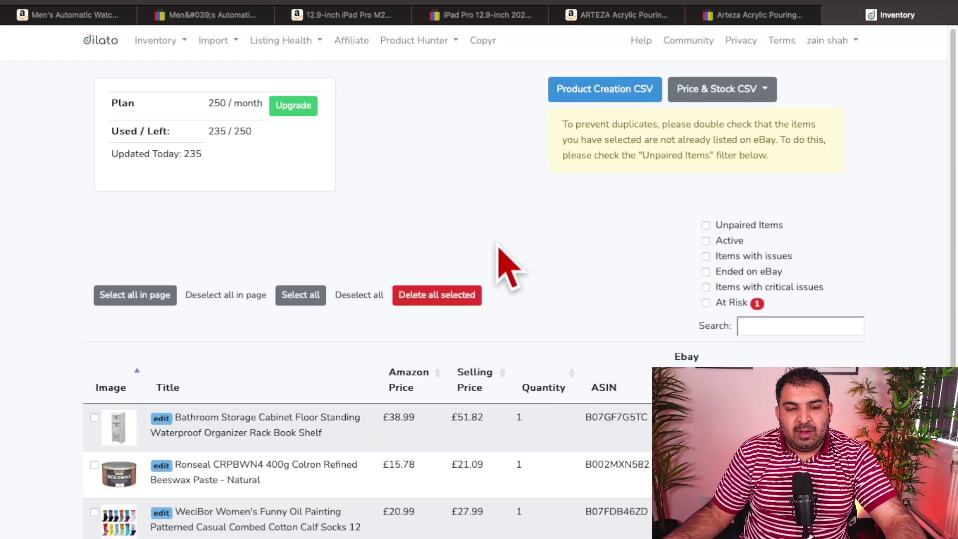
scroll(506, 265, "down", 3)
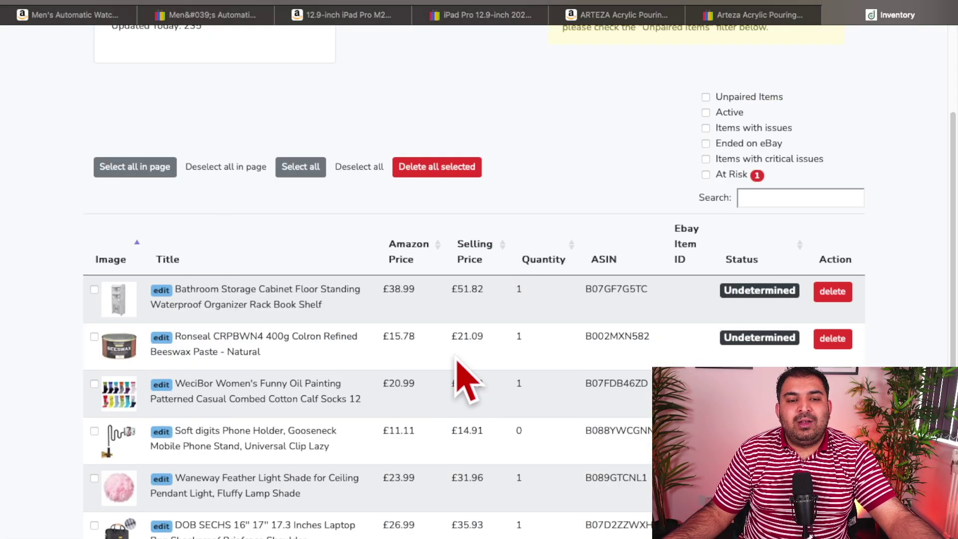
scroll(466, 379, "down", 4)
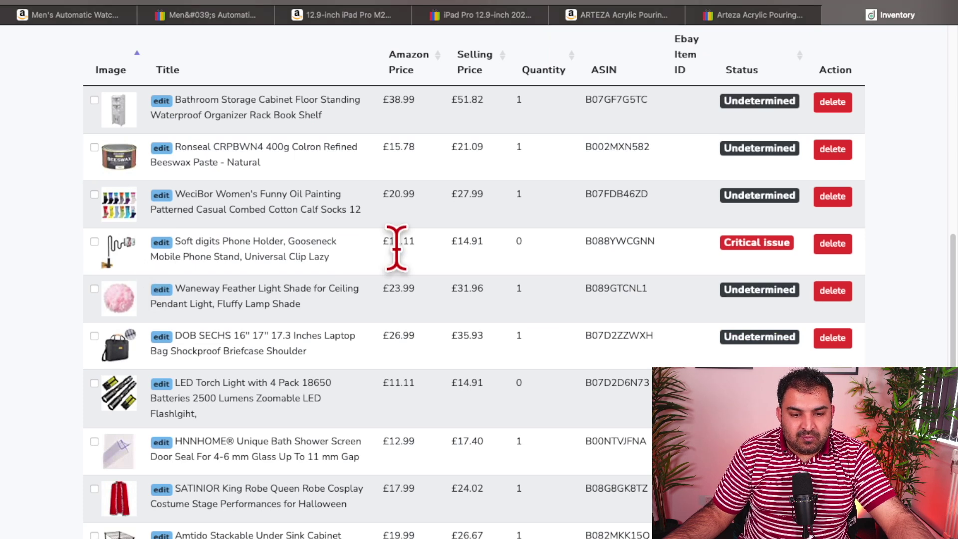
Examine the product inventory's plan usage, filter options and listed items with their prices, quantities and statuses.
scroll(359, 299, "up", 6)
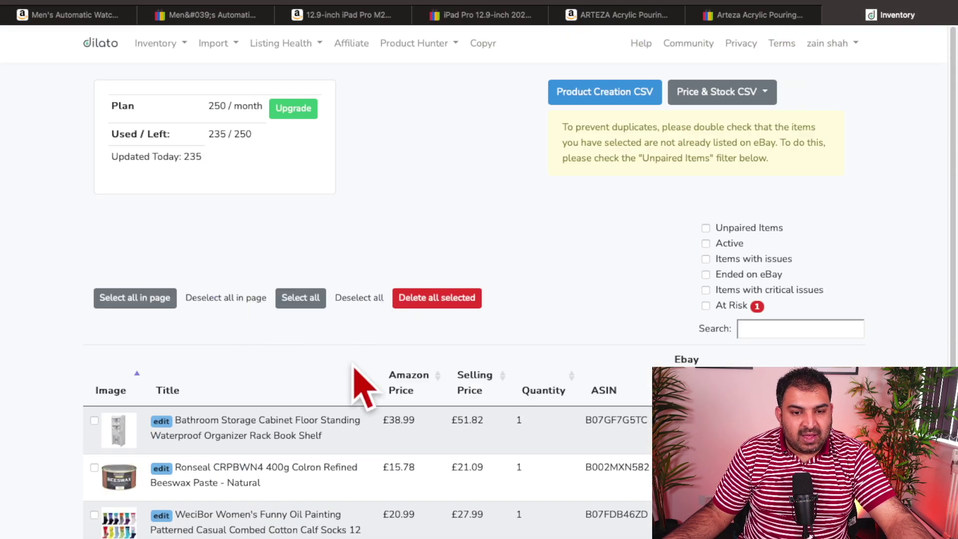
scroll(354, 368, "down", 6)
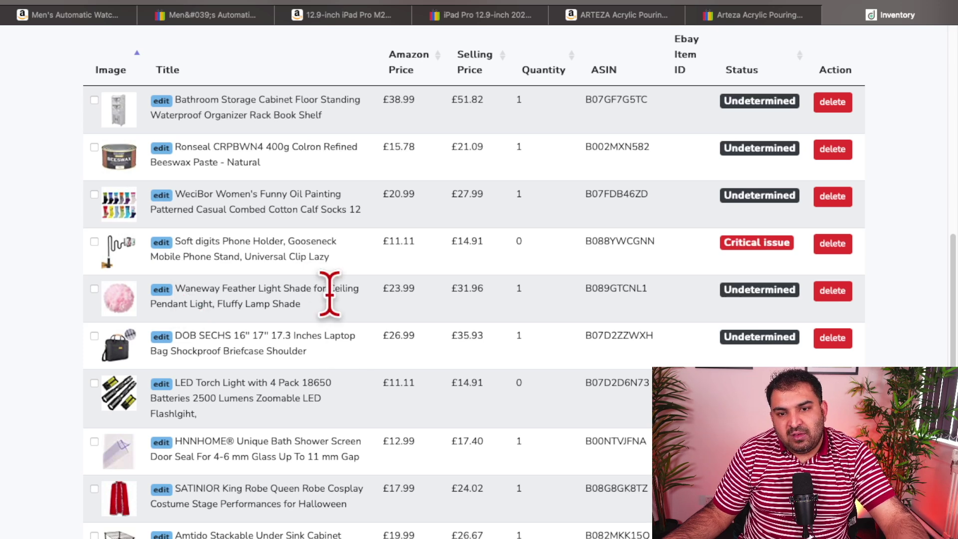
scroll(348, 305, "up", 4)
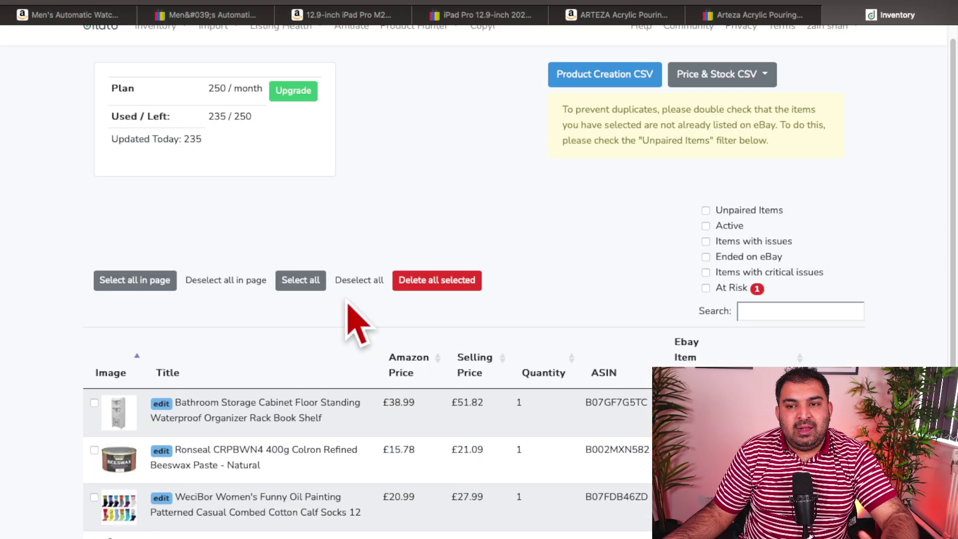
scroll(347, 306, "up", 1)
scroll(347, 319, "down", 3)
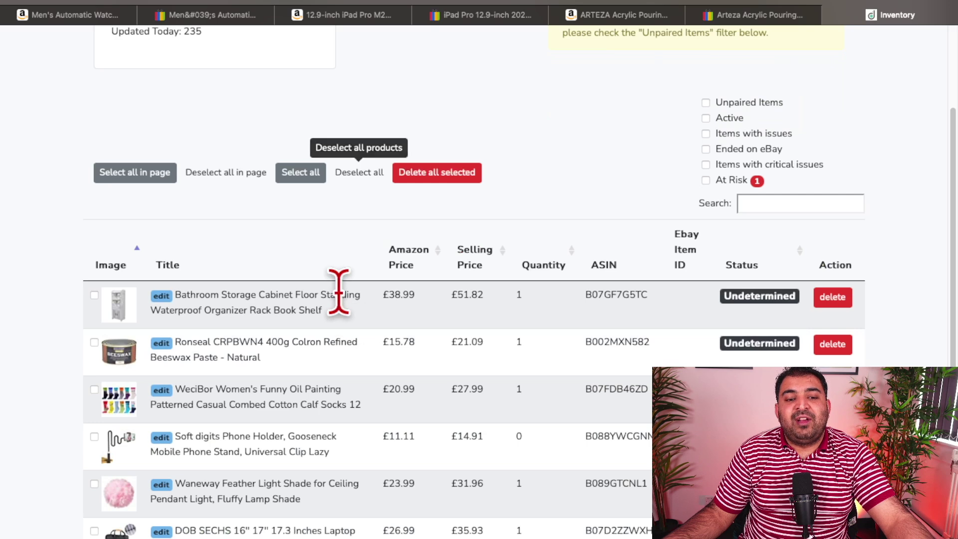
scroll(178, 353, "down", 4)
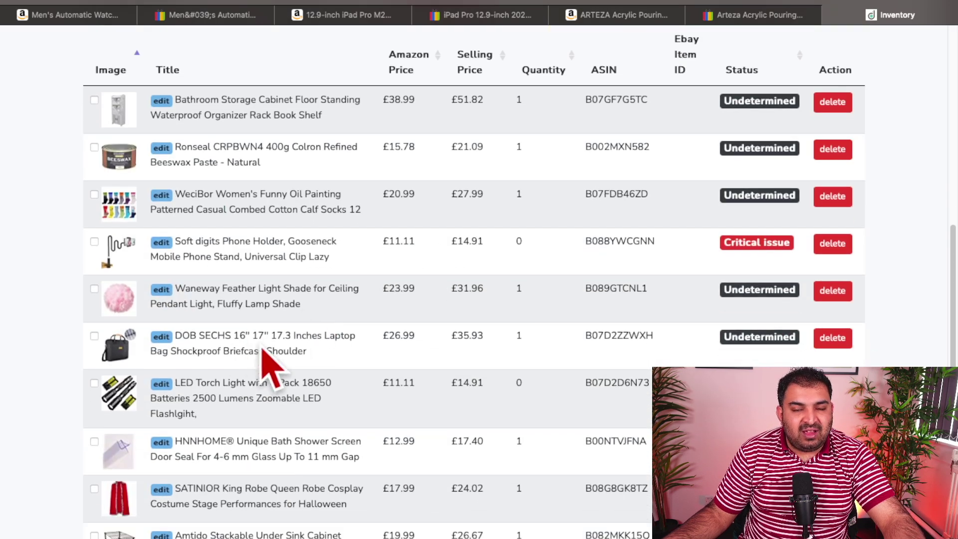
scroll(310, 392, "up", 4)
scroll(261, 381, "down", 4)
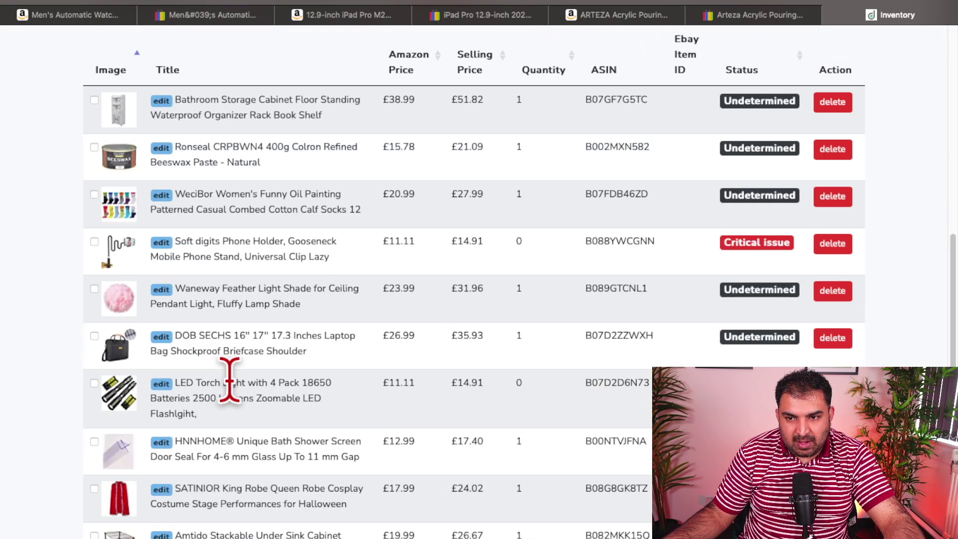
scroll(555, 428, "up", 4)
scroll(301, 401, "down", 1)
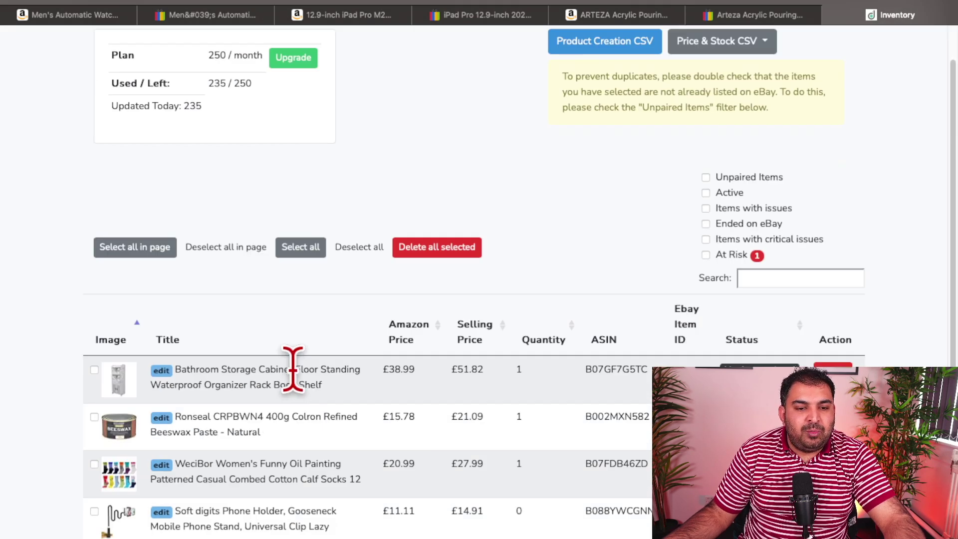
scroll(282, 389, "down", 3)
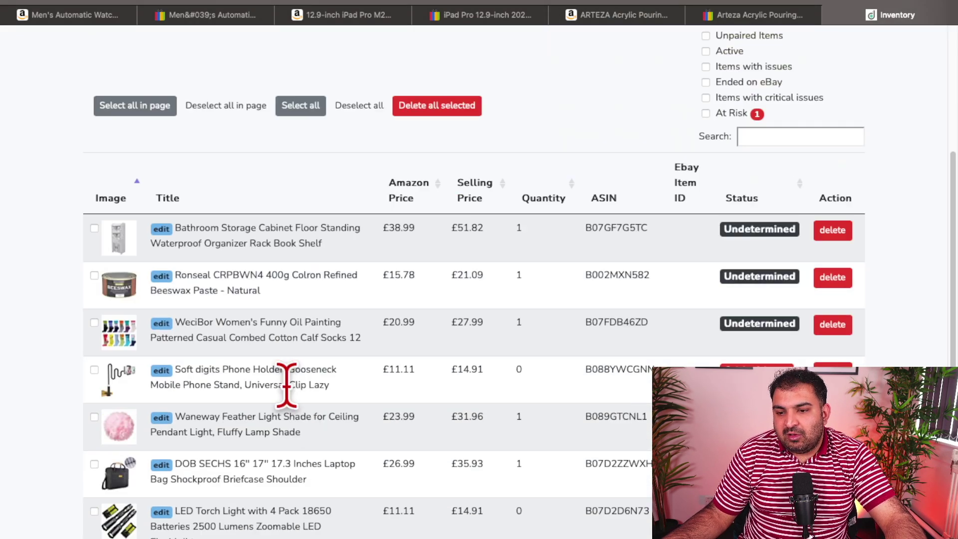
scroll(287, 384, "down", 2)
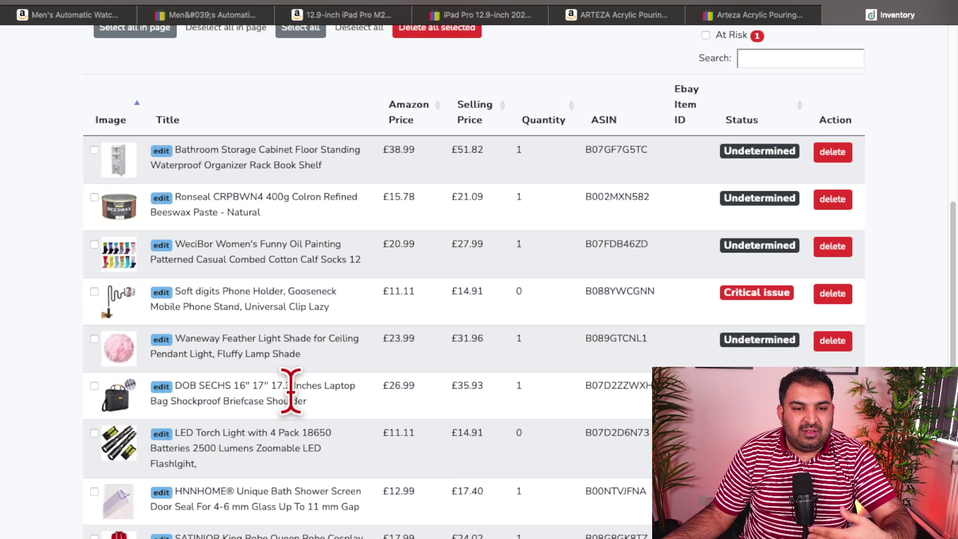
scroll(305, 409, "down", 1)
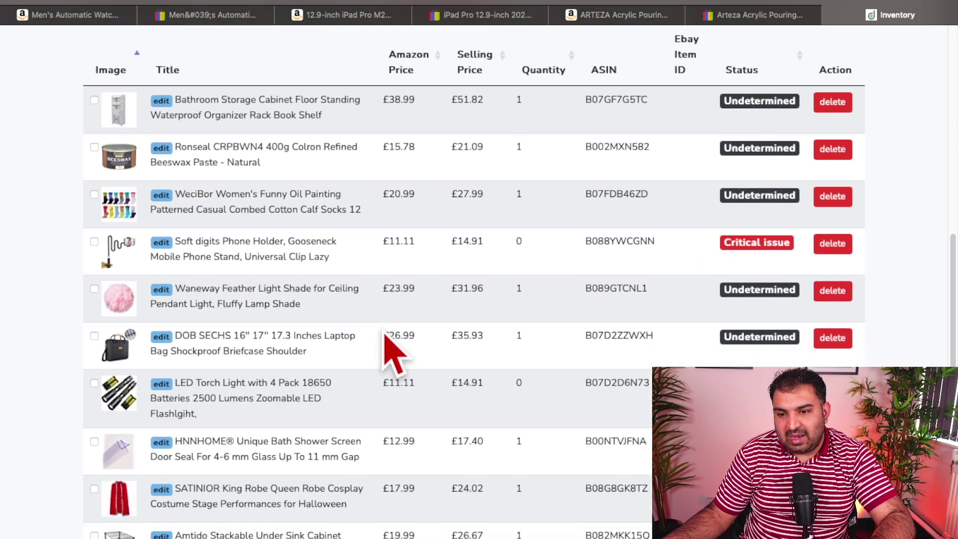
scroll(394, 355, "up", 6)
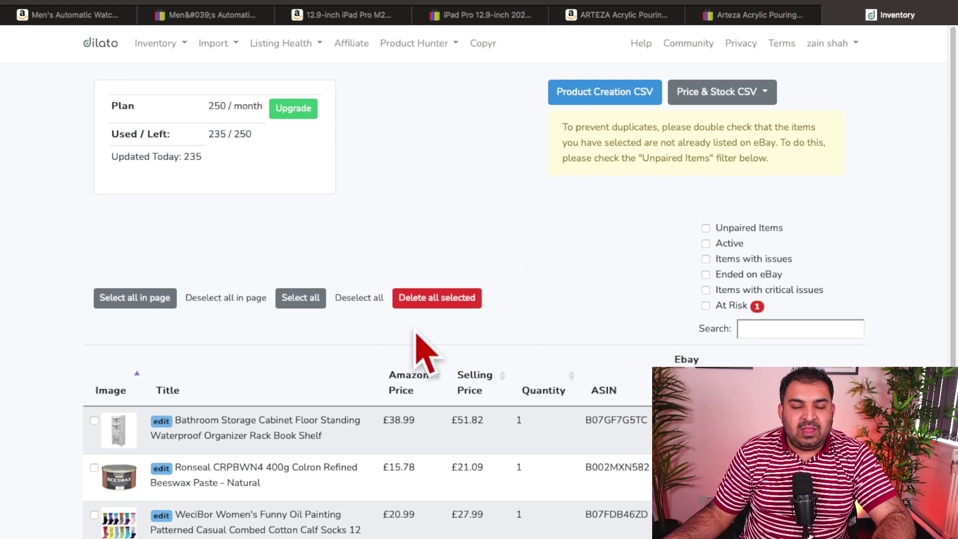
scroll(304, 249, "down", 5)
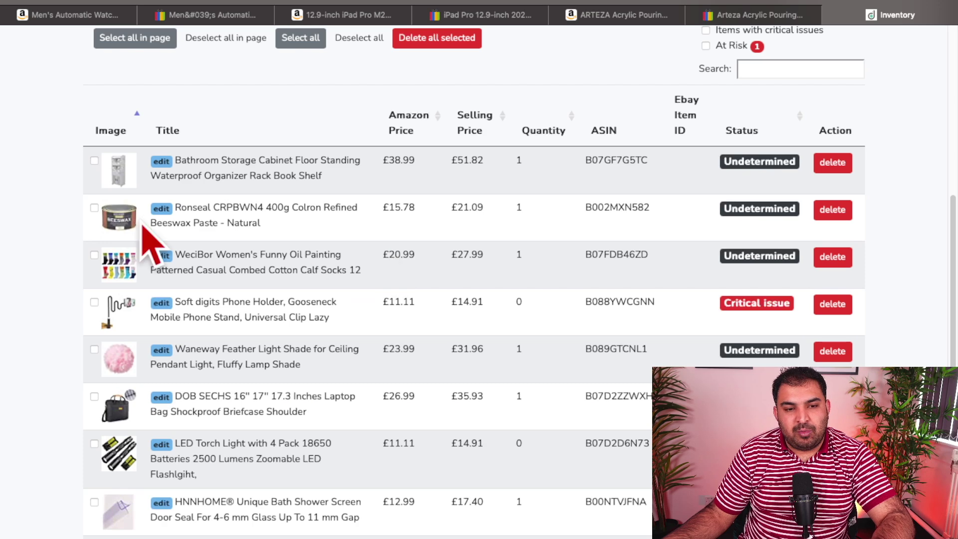
scroll(309, 203, "up", 5)
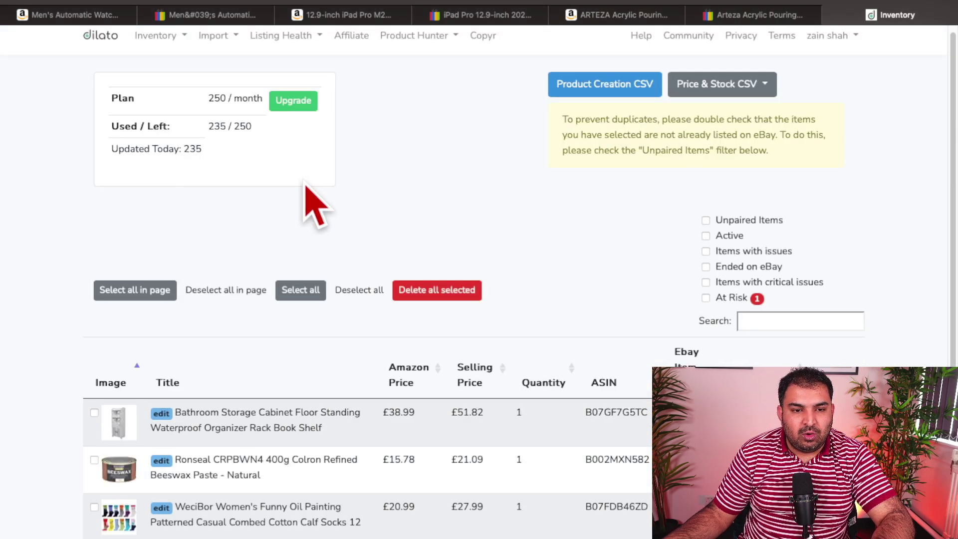
Select all products on the current inventory page, request their deletion and cancel it.
scroll(207, 252, "down", 2)
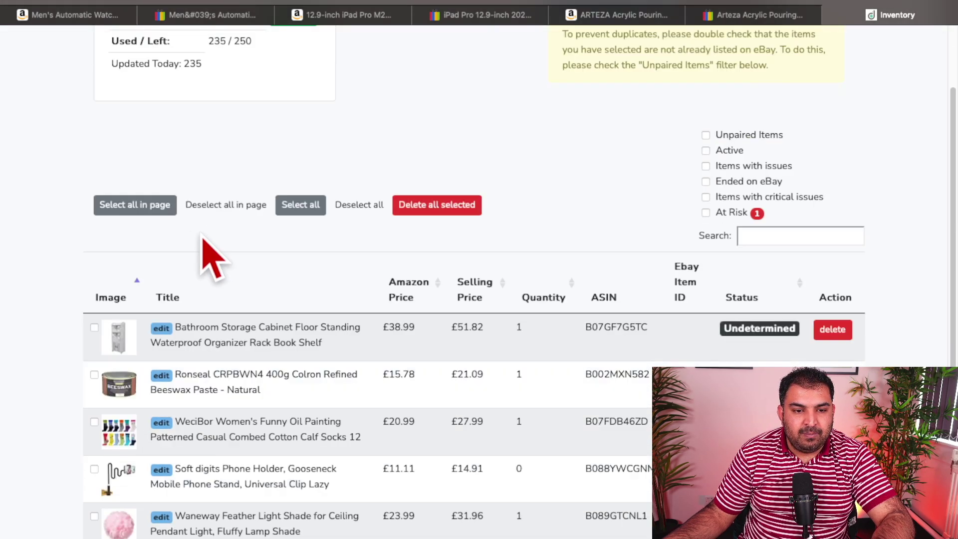
left_click(139, 206)
scroll(573, 299, "down", 5)
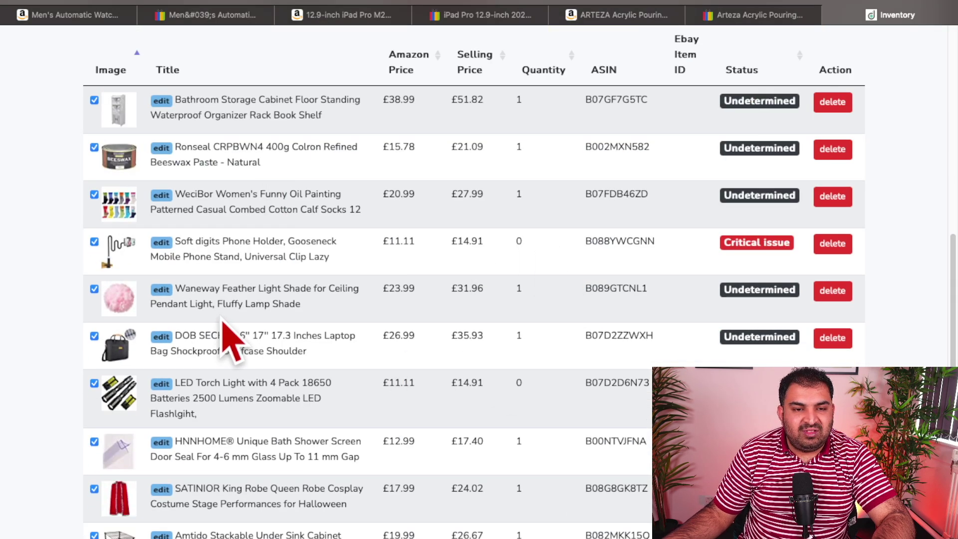
scroll(342, 335, "up", 5)
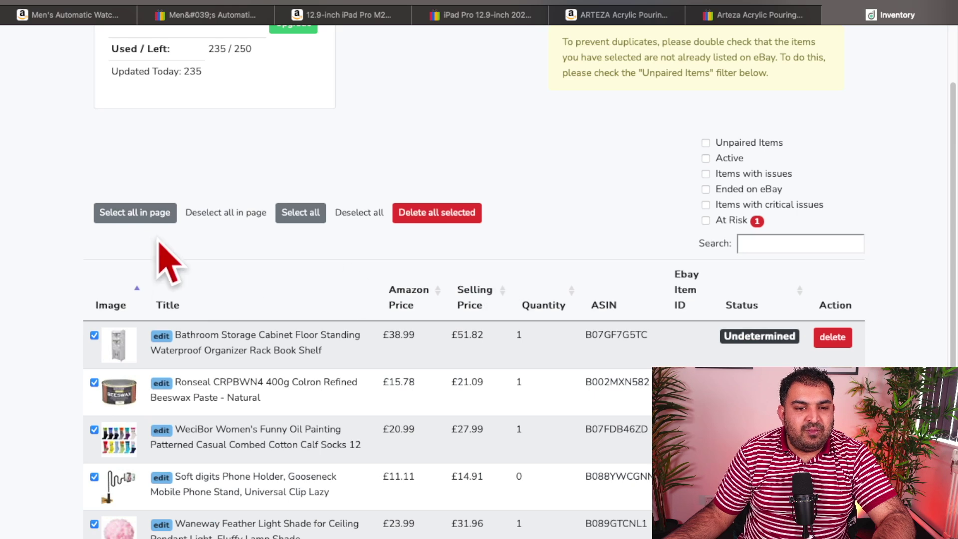
left_click(434, 213)
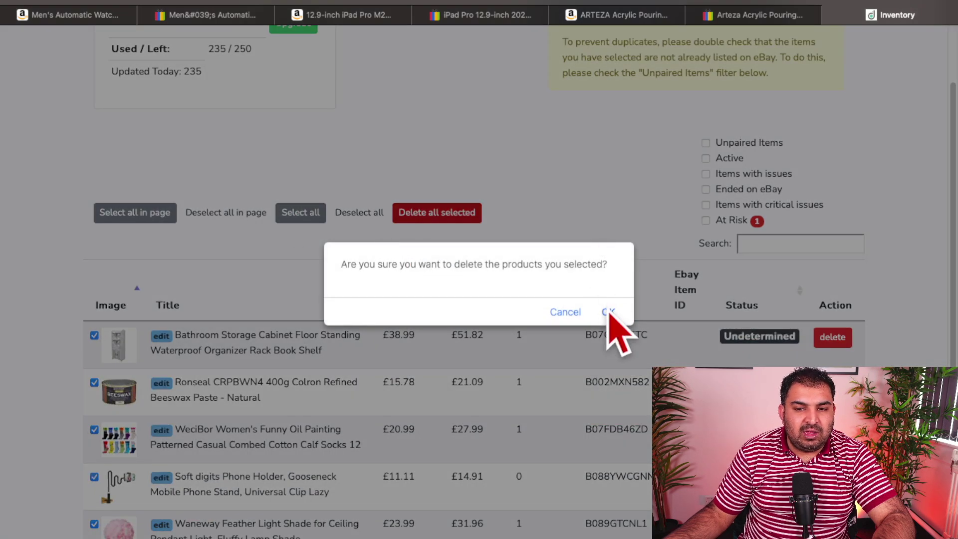
left_click(554, 312)
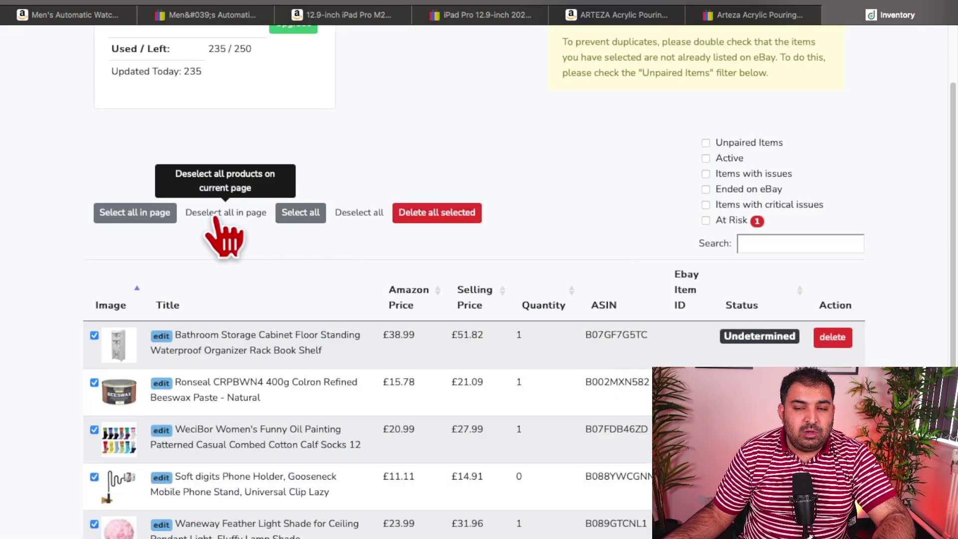
Limit the product selection to the Soft digits phone holder, Waneway feather light shade and DOB SECHS laptop bag.
left_click(94, 335)
left_click(94, 335)
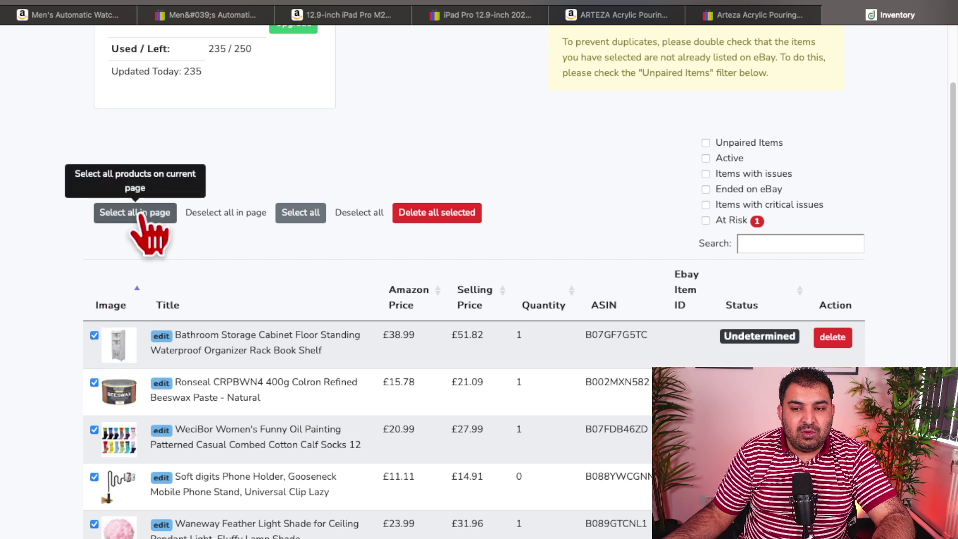
left_click(299, 213)
scroll(290, 331, "down", 5)
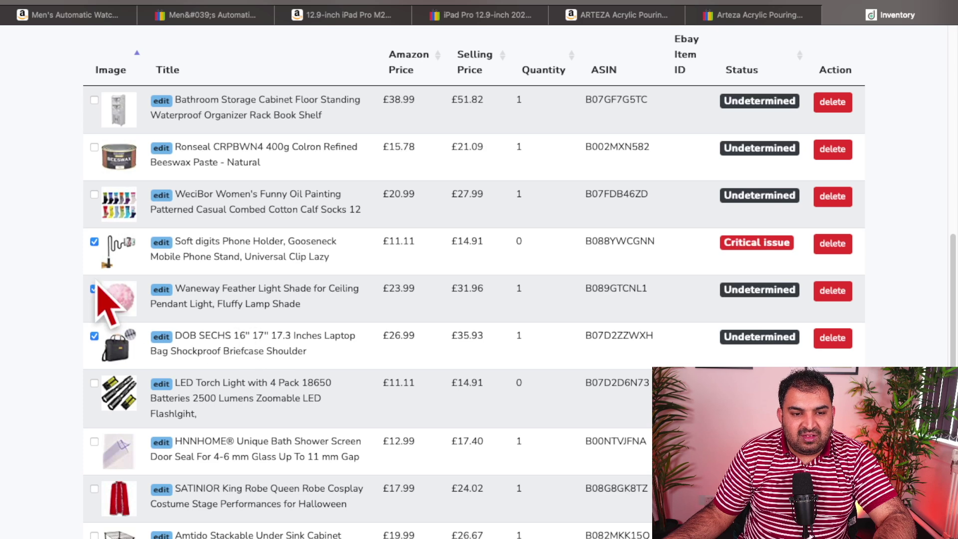
Export the product creation CSV for the selected products and confirm proceeding despite the unpaired items filter reminder.
scroll(474, 305, "up", 6)
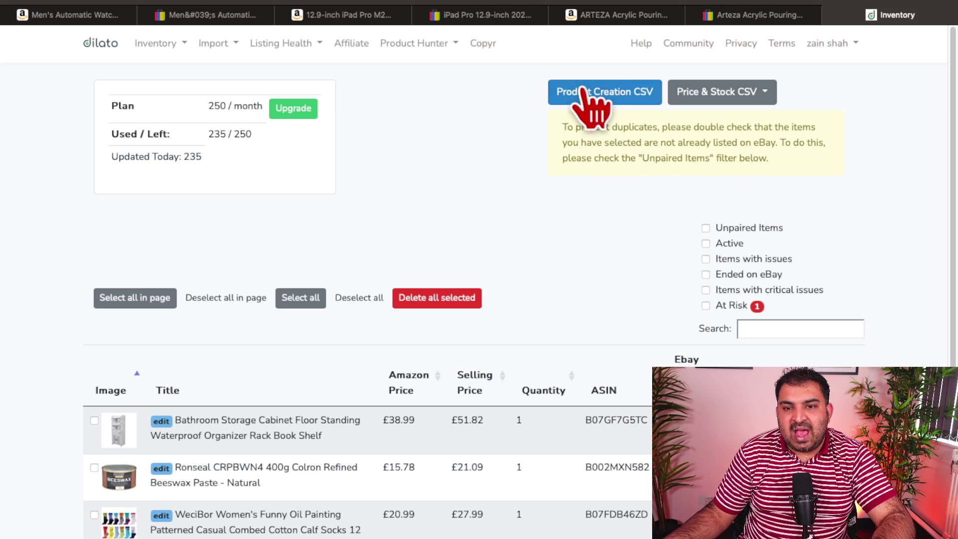
left_click(604, 100)
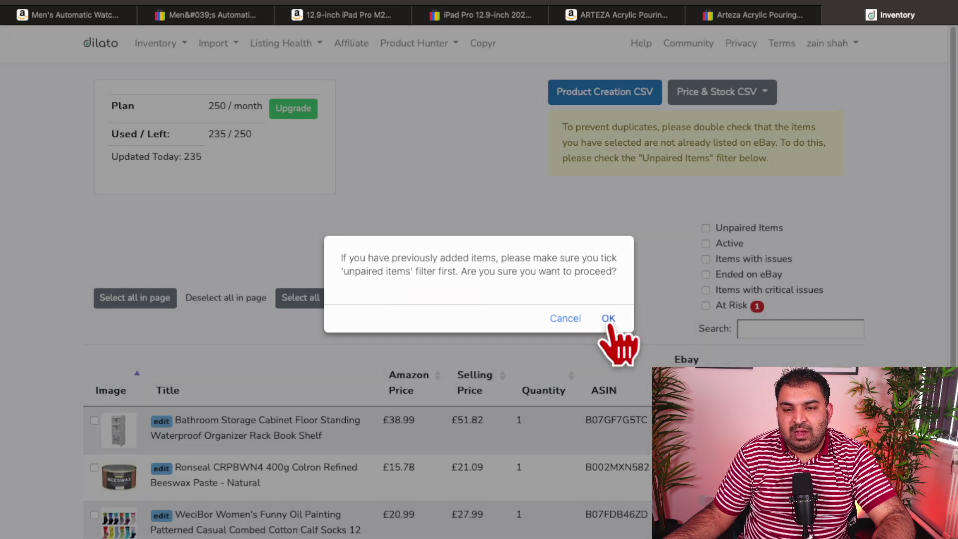
left_click(608, 322)
left_click(603, 322)
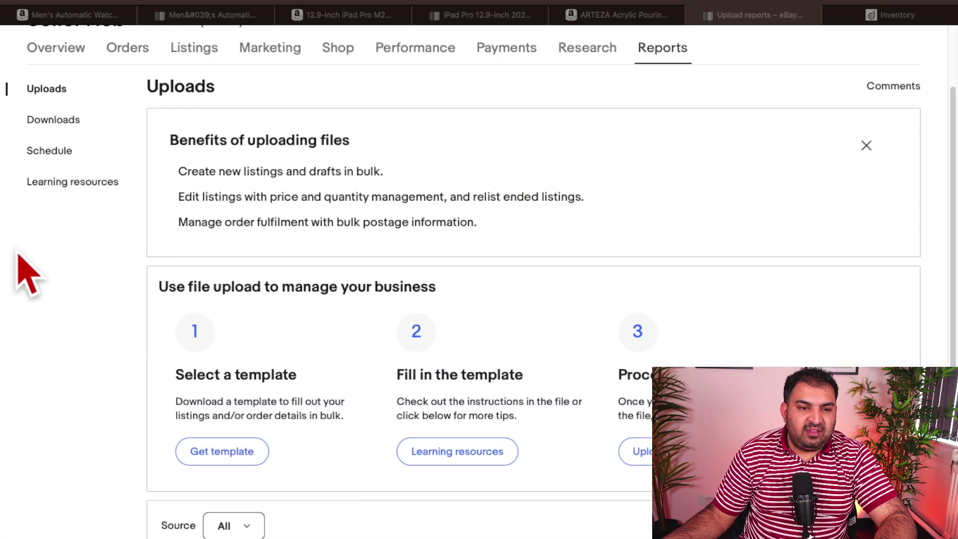
Upload the exported product creation CSV as a template through the Uploads reports in eBay Seller Hub.
left_click(25, 273)
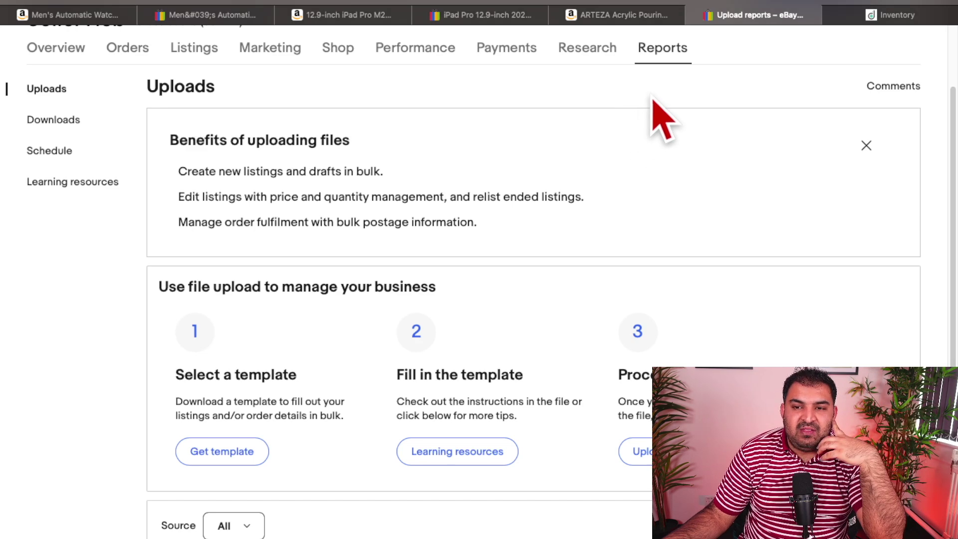
mouse_move(665, 57)
scroll(684, 219, "down", 5)
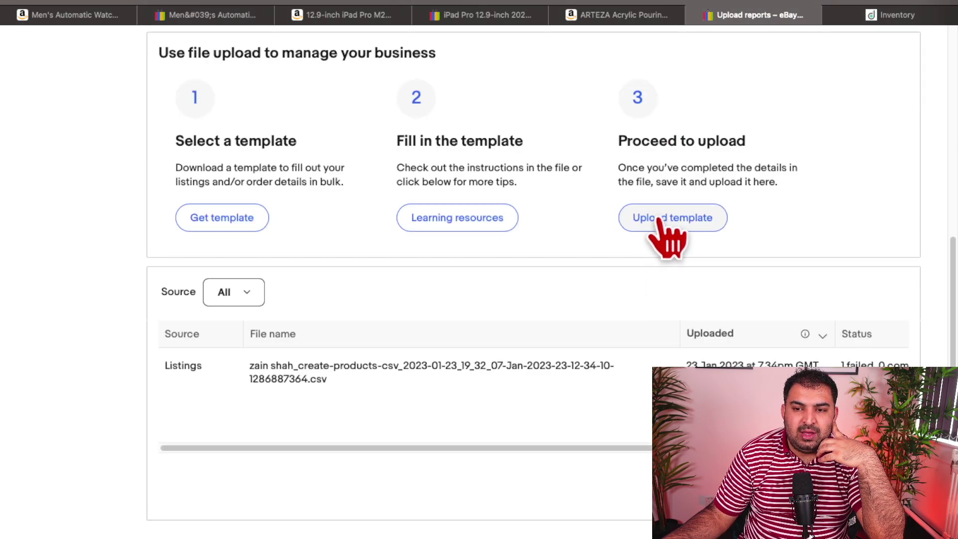
left_click(661, 220)
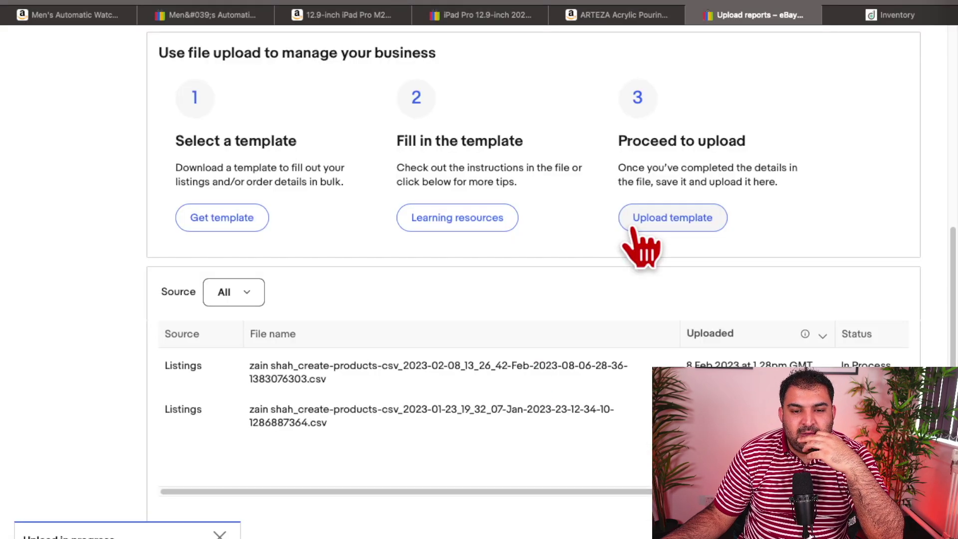
Examine the active eBay listings with their titles, custom label SKUs, current prices and available quantities.
scroll(576, 223, "down", 2)
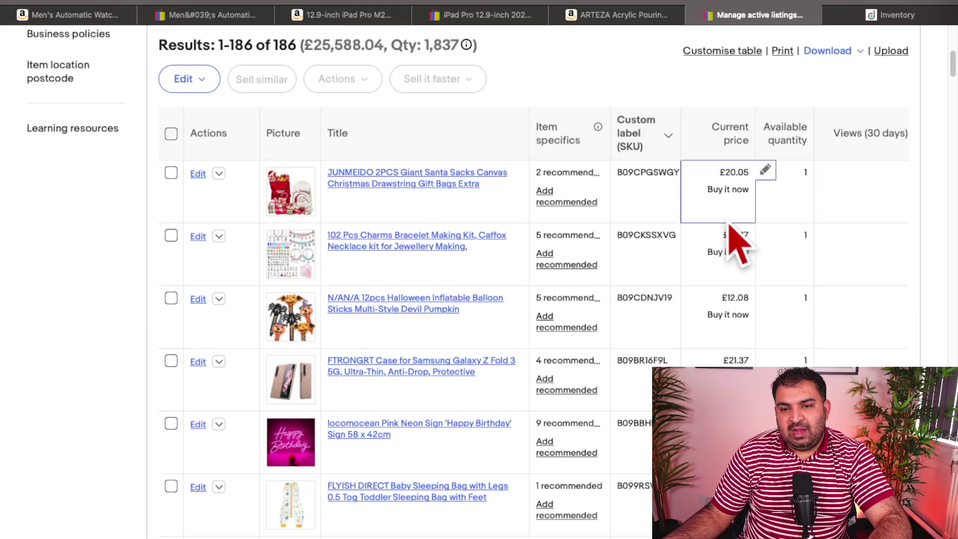
scroll(734, 238, "down", 3)
scroll(439, 279, "down", 1)
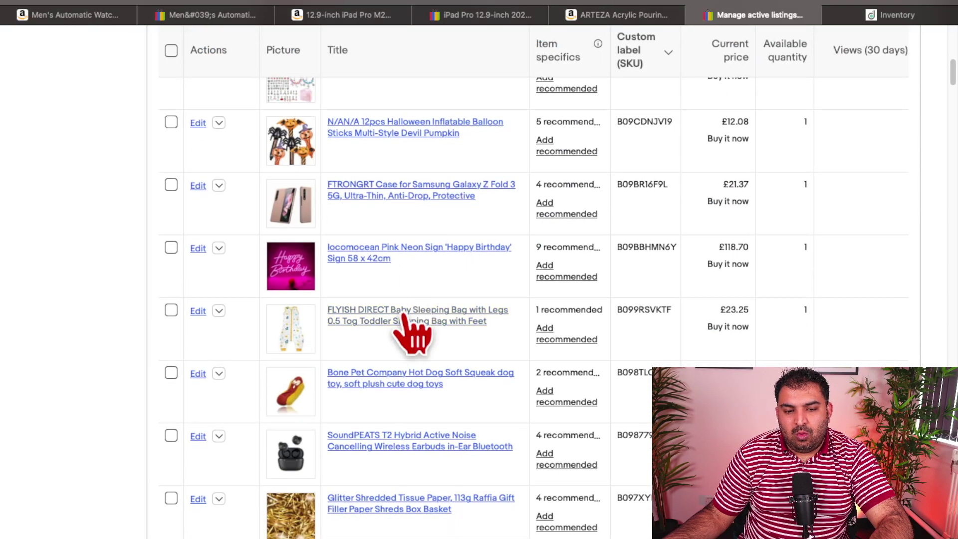
scroll(499, 384, "down", 2)
scroll(479, 322, "down", 3)
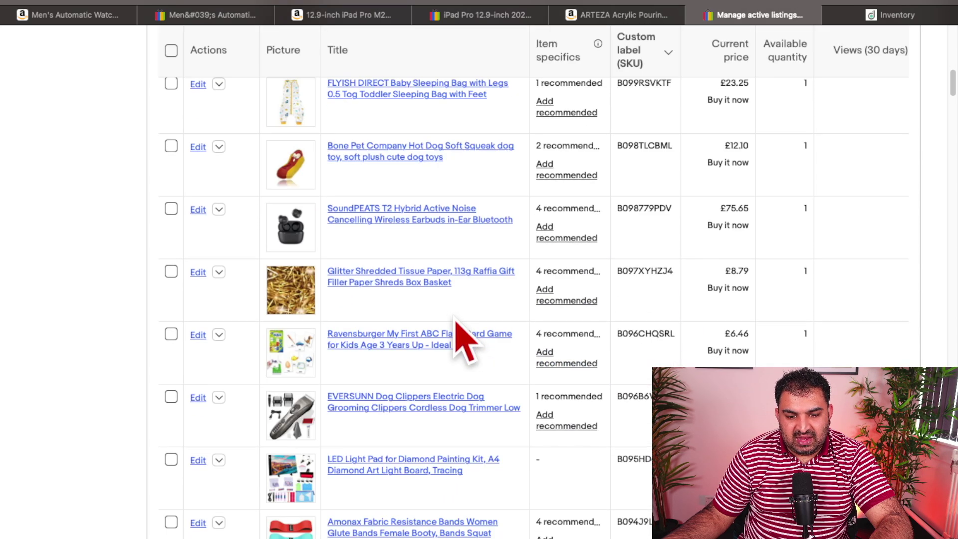
scroll(499, 284, "down", 3)
scroll(395, 306, "down", 5)
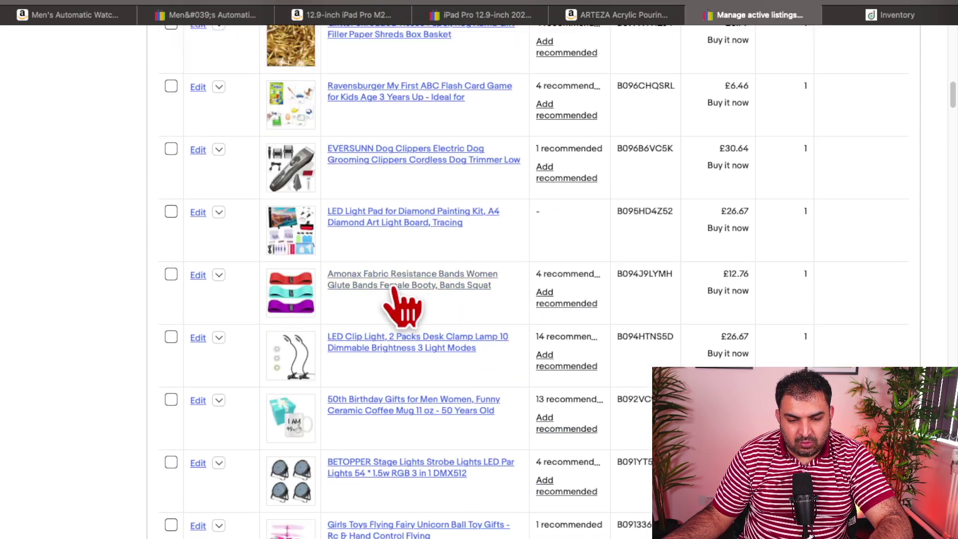
scroll(399, 382, "down", 3)
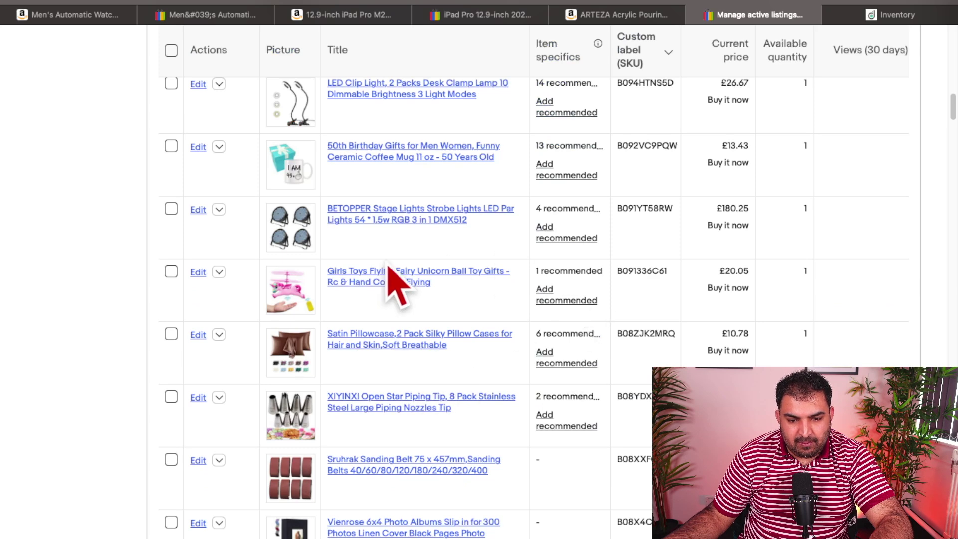
scroll(419, 319, "down", 5)
scroll(426, 259, "down", 6)
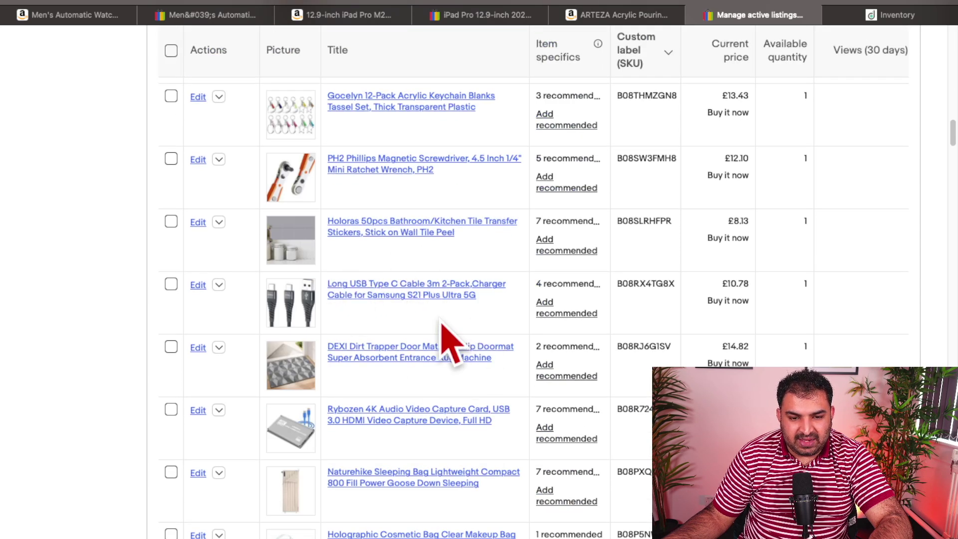
scroll(444, 319, "down", 2)
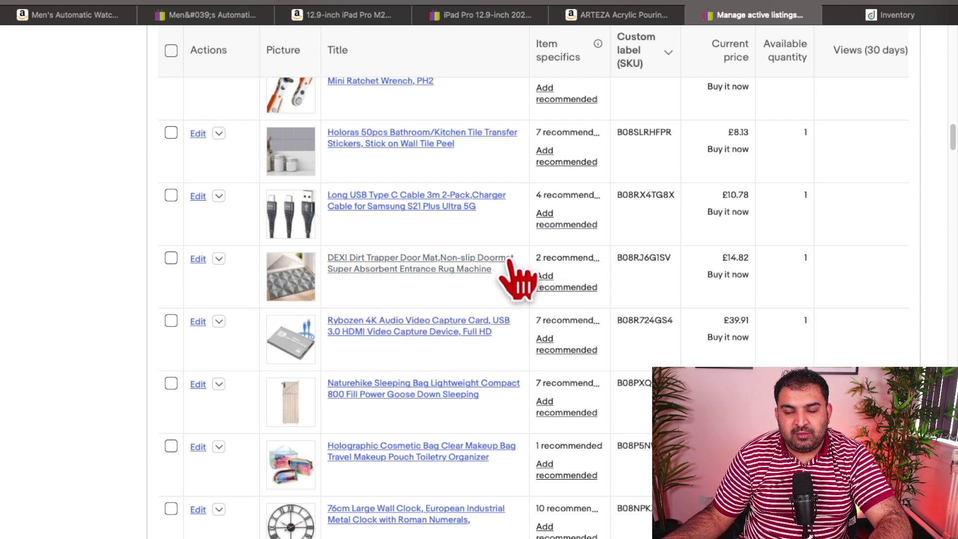
Switch to the Dilato inventory and review the products' prices, quantities and statuses.
left_click(883, 16)
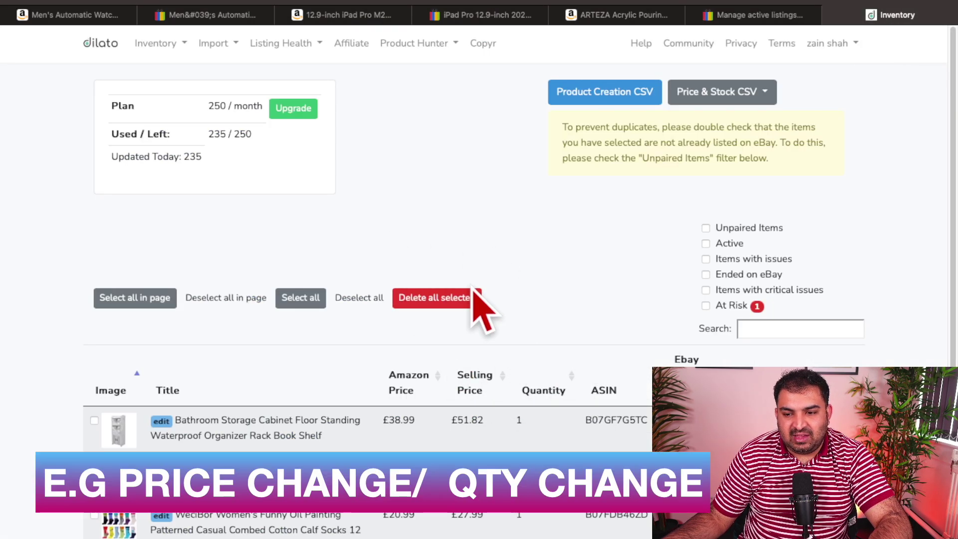
scroll(474, 300, "down", 3)
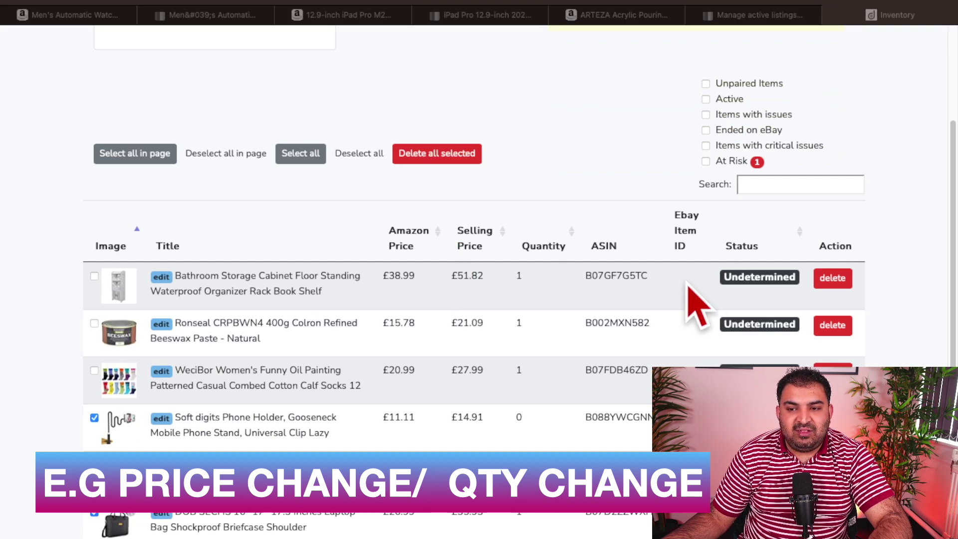
left_click(22, 258)
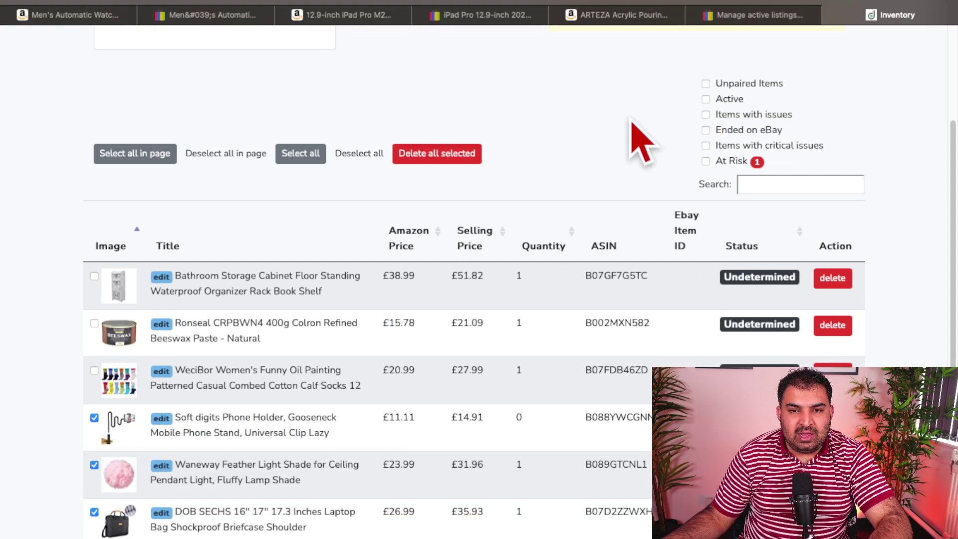
Request a download report from eBay Seller Hub's Downloads reports with source Listings and type All active listings.
left_click(763, 15)
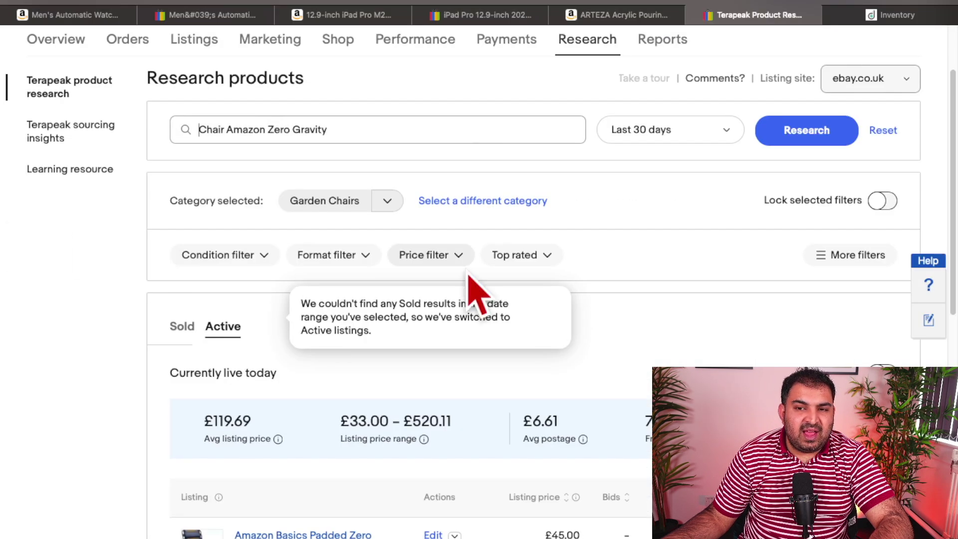
mouse_move(666, 44)
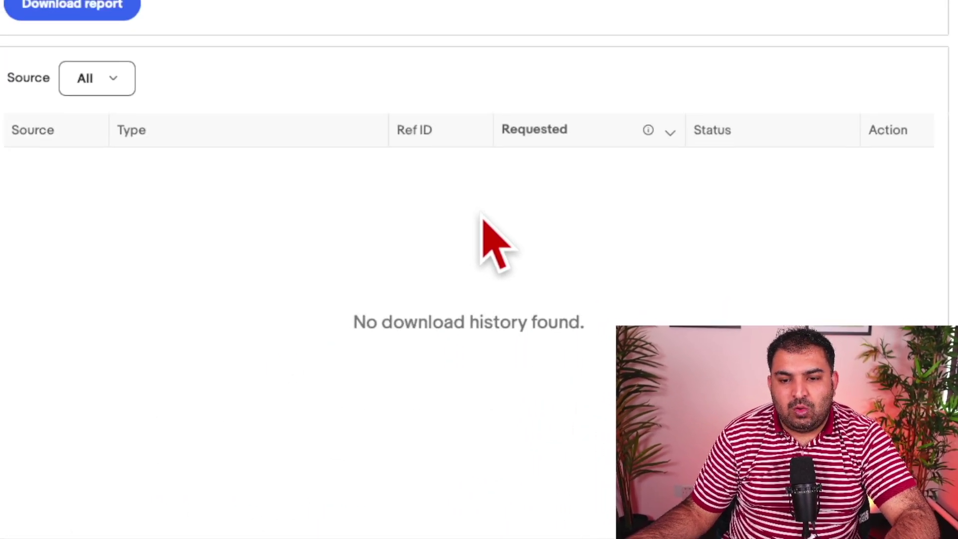
scroll(552, 289, "down", 1)
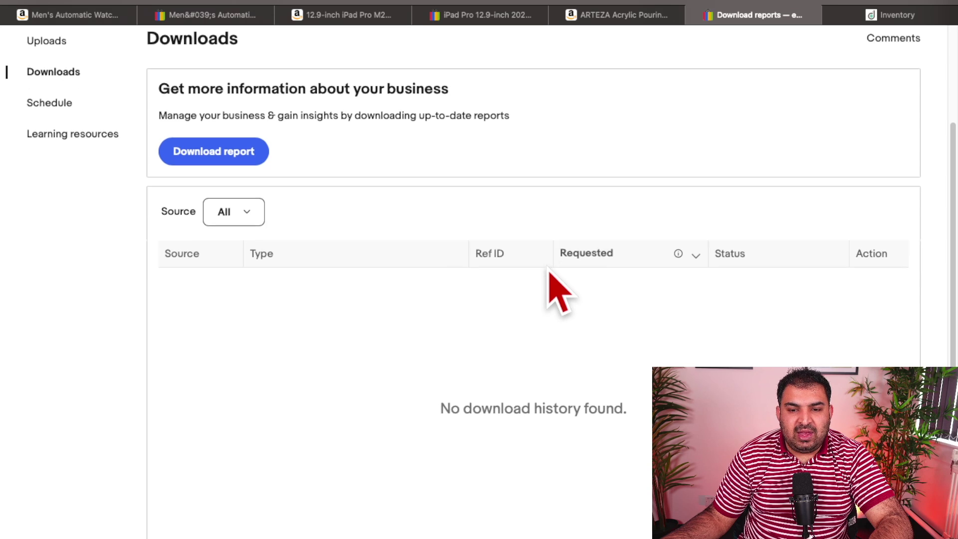
left_click(226, 150)
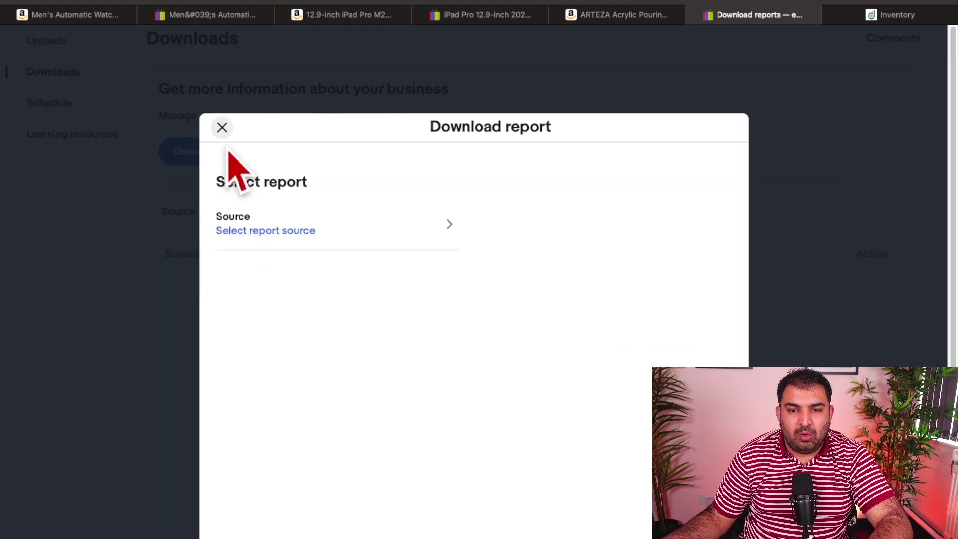
left_click(401, 224)
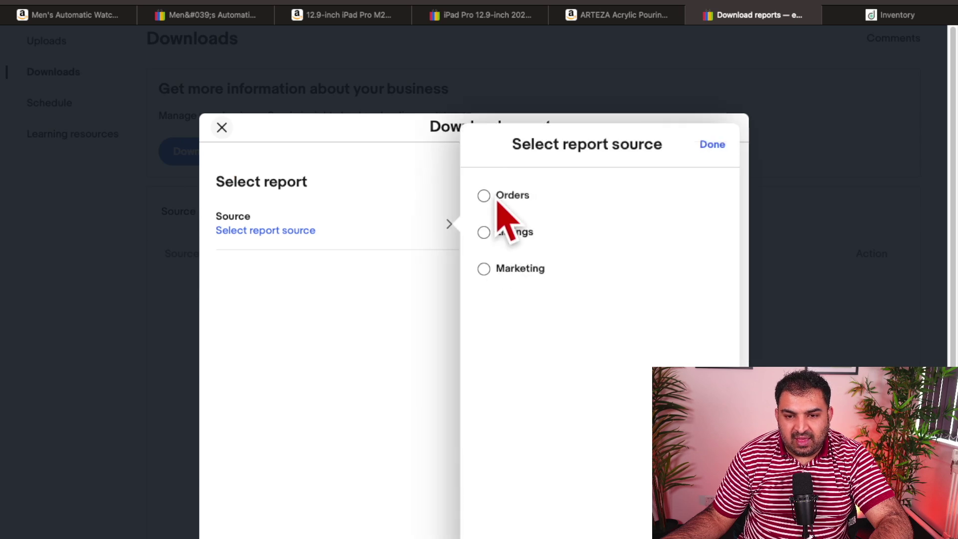
left_click(484, 233)
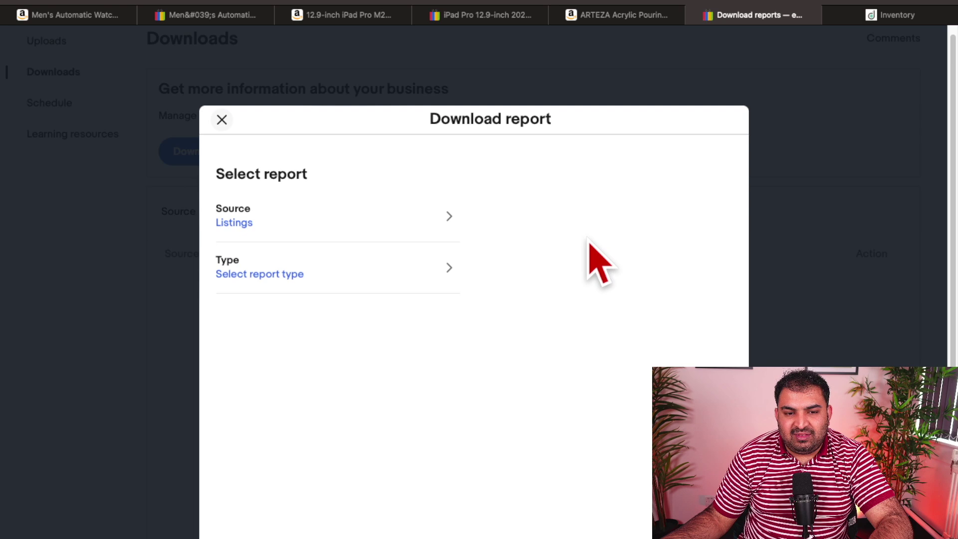
left_click(390, 268)
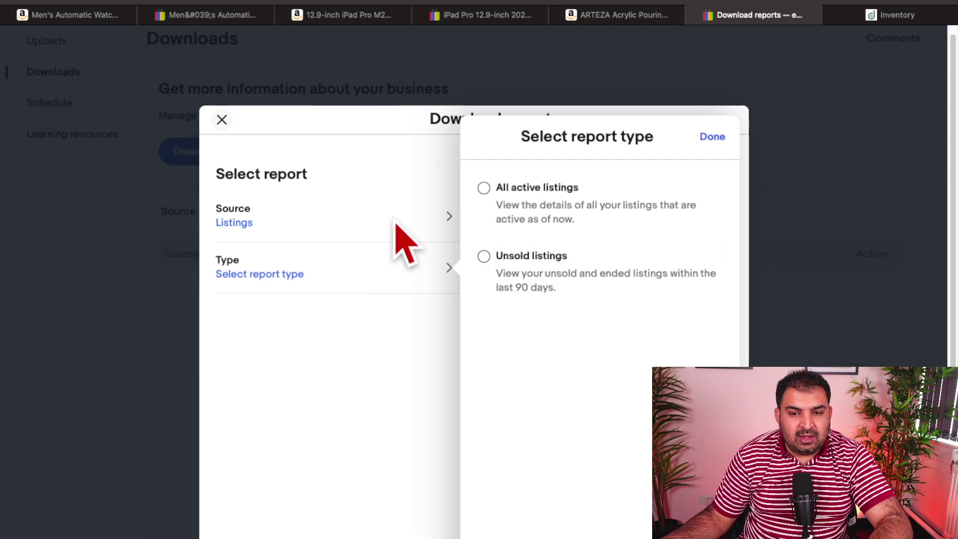
left_click(483, 188)
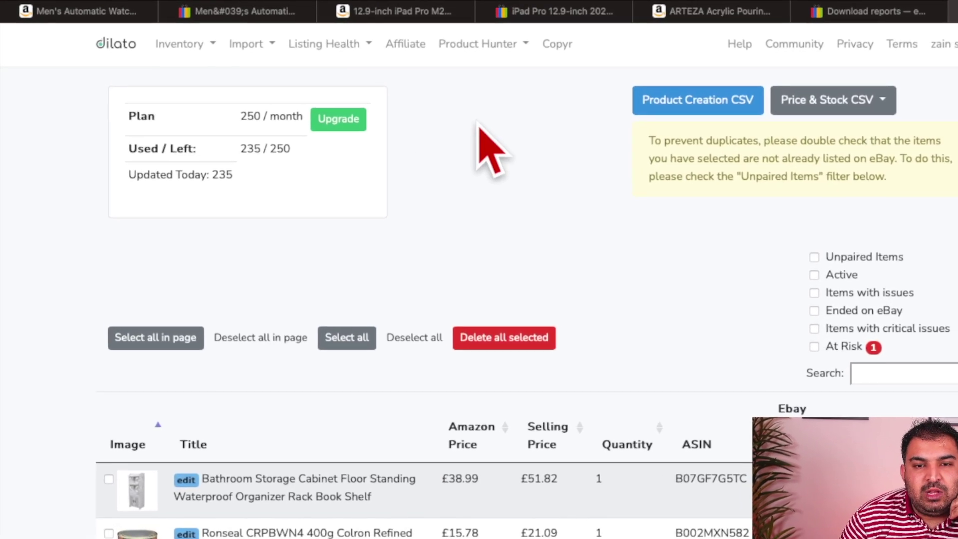
Switch to Dilato, open the Pair Products page and browse for the pairing file.
left_click(211, 44)
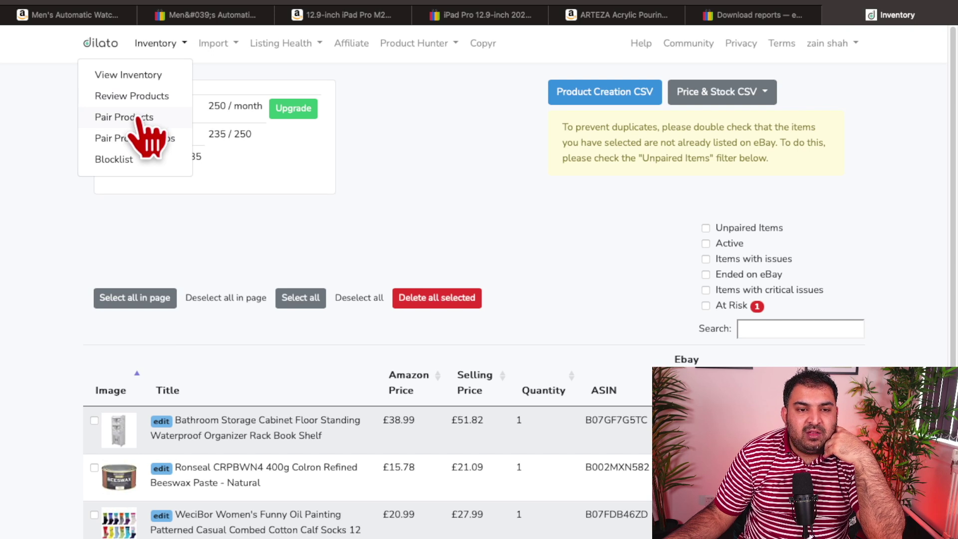
left_click(138, 118)
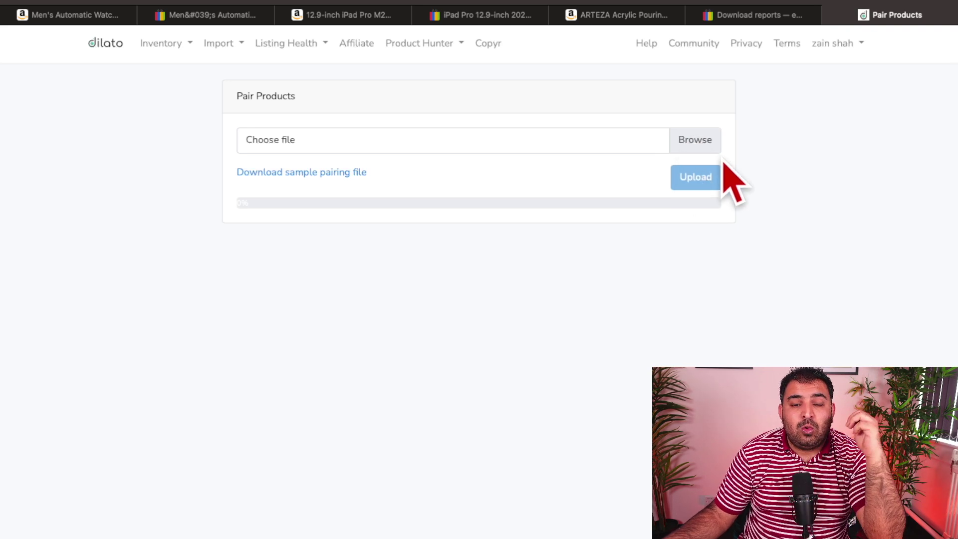
left_click(695, 139)
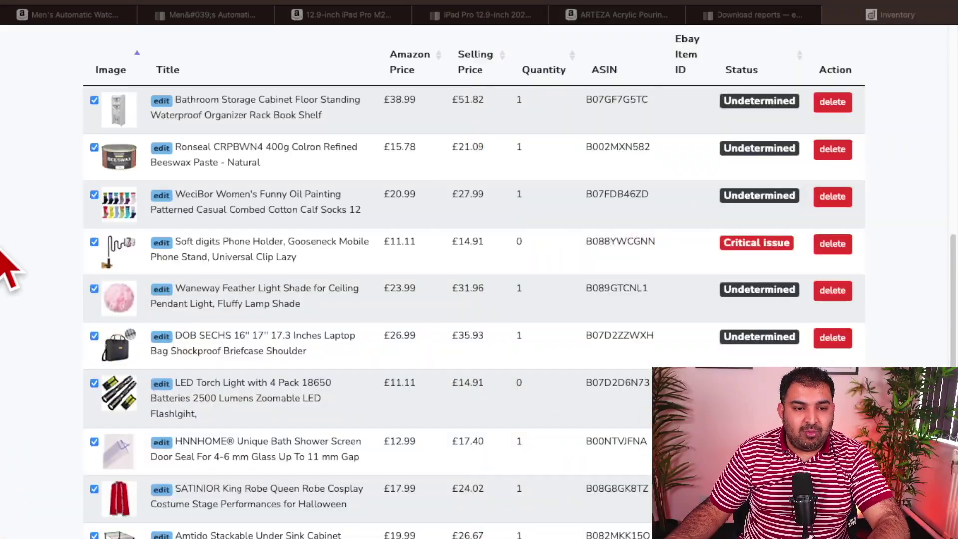
Review the selected products in the Dilato inventory and show the Price & Stock CSV export options.
left_click(7, 243)
scroll(312, 248, "up", 6)
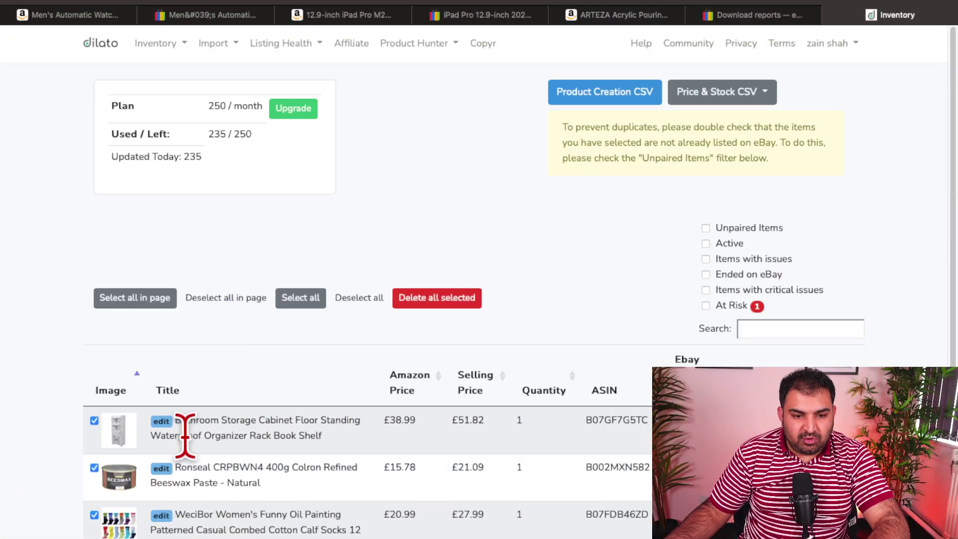
scroll(184, 435, "down", 6)
scroll(542, 374, "up", 6)
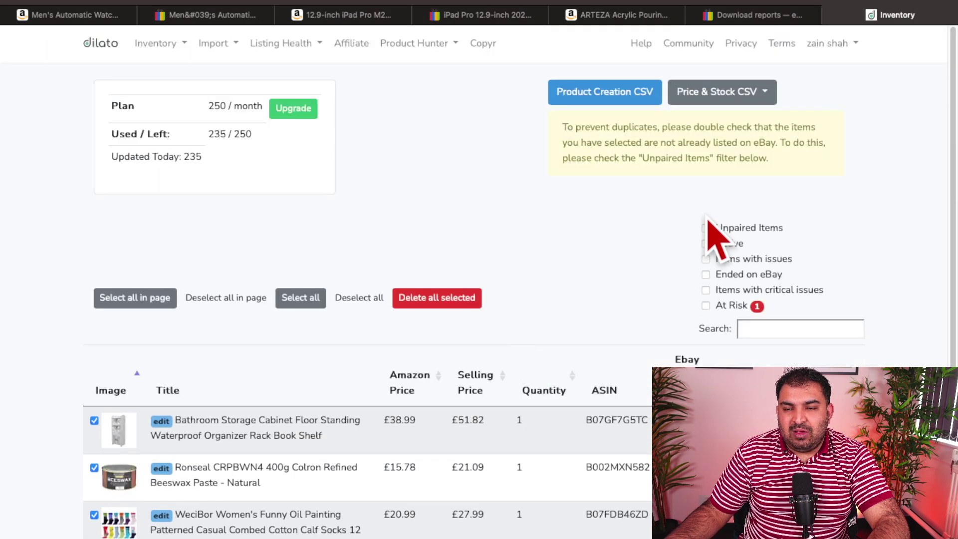
left_click(748, 100)
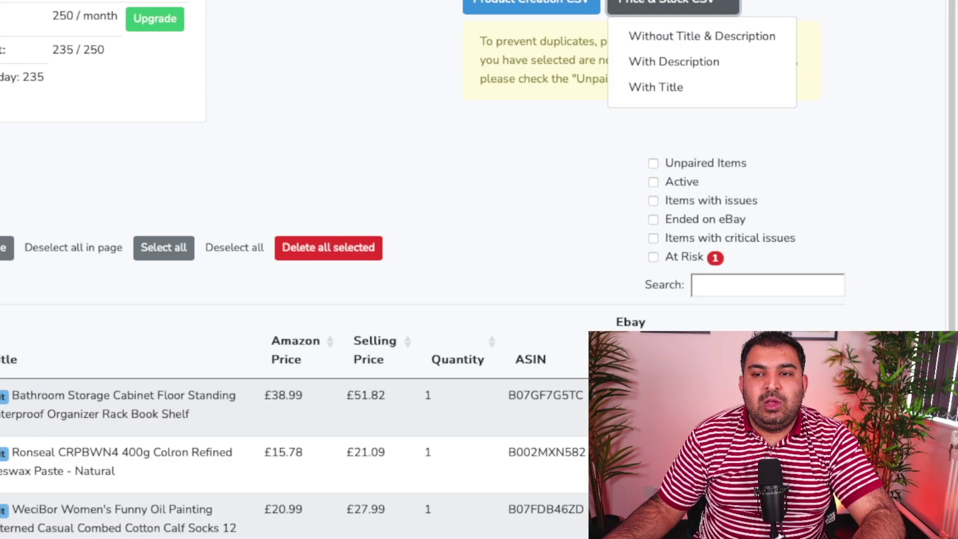
Switch to eBay Seller Hub, show the template upload prompt in the Uploads reports and close it without choosing a file.
left_click(740, 14)
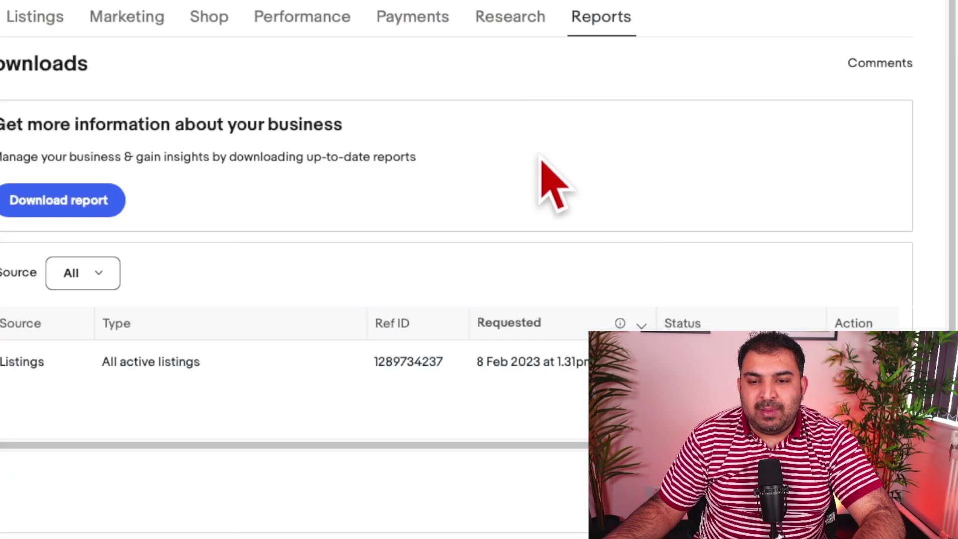
mouse_move(605, 19)
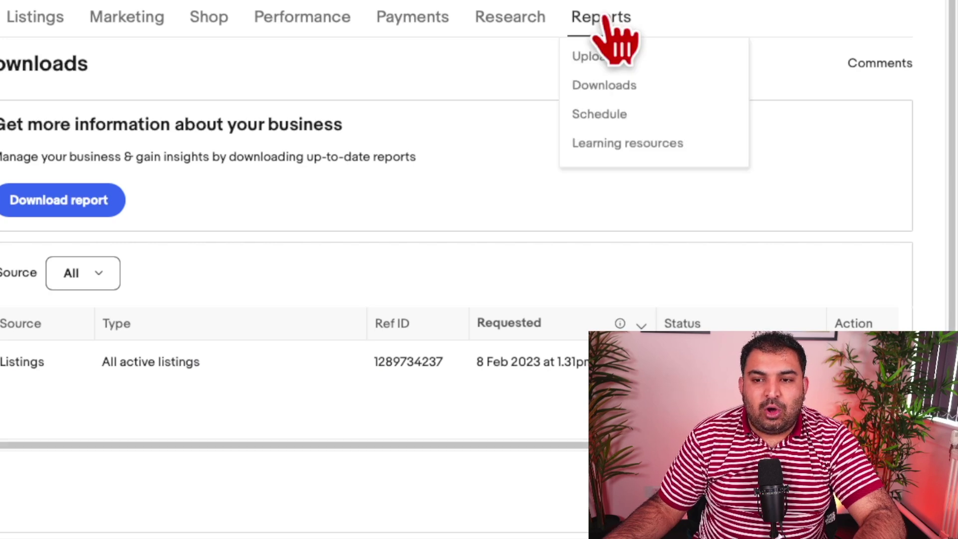
left_click(595, 65)
scroll(549, 164, "down", 2)
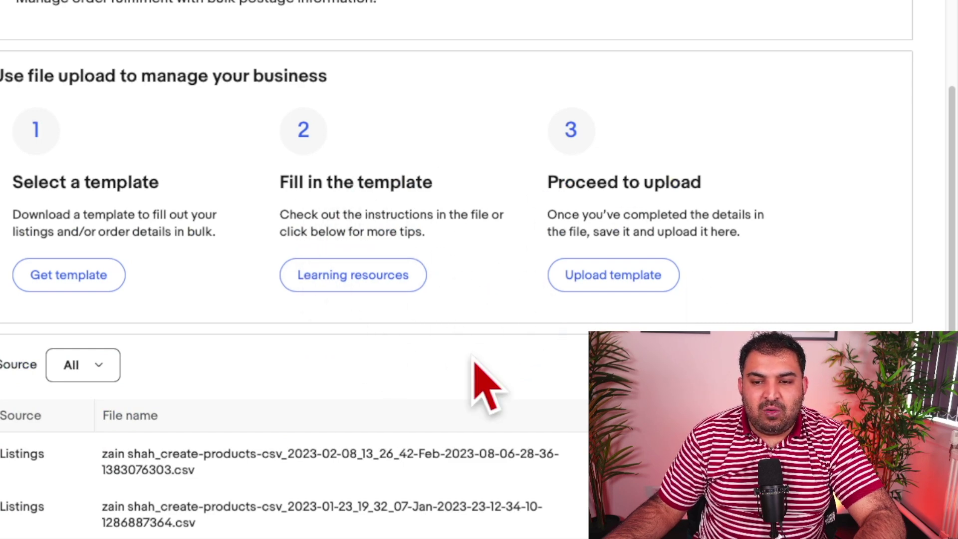
left_click(609, 277)
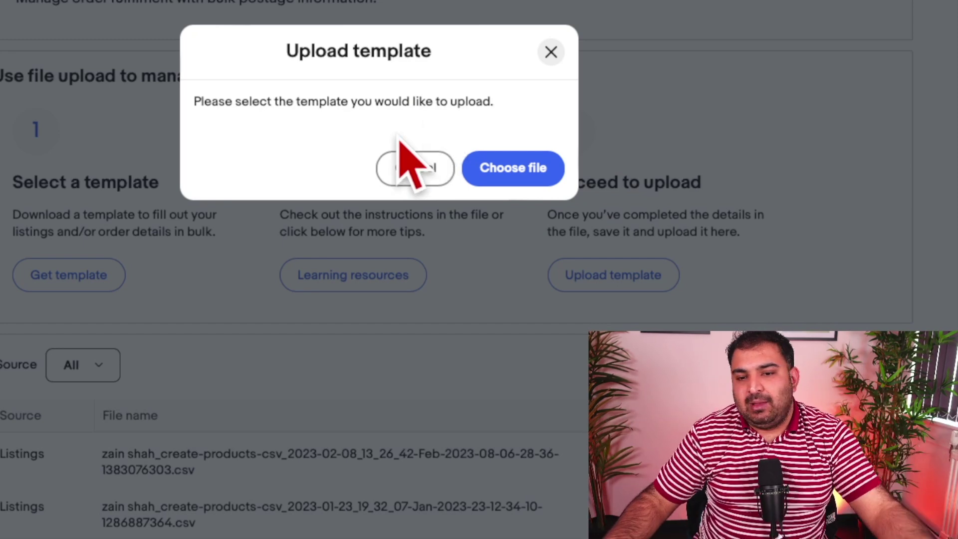
left_click(557, 52)
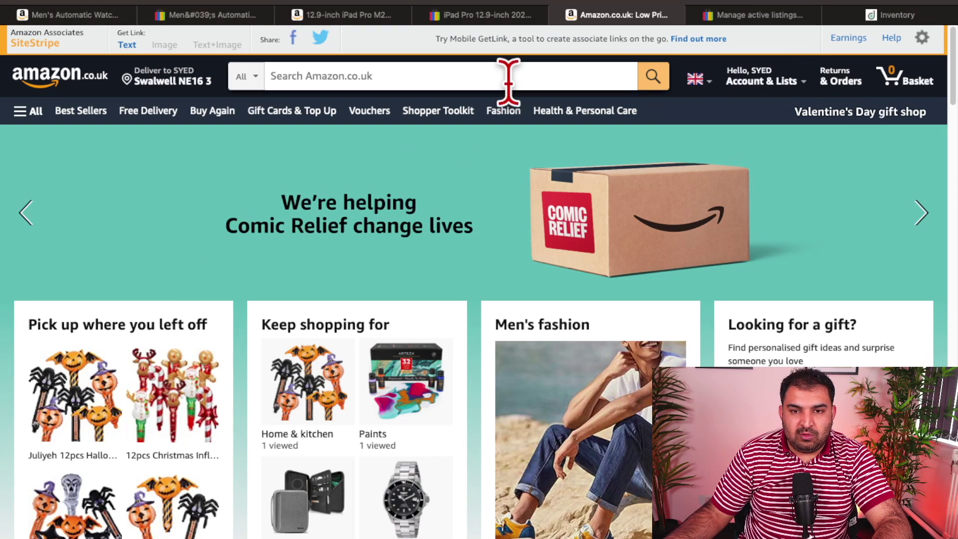
Copy the custom label B09BR16F9L of the FTRONGRT Samsung Galaxy Z Fold 3 case from the active eBay listings.
left_click(768, 15)
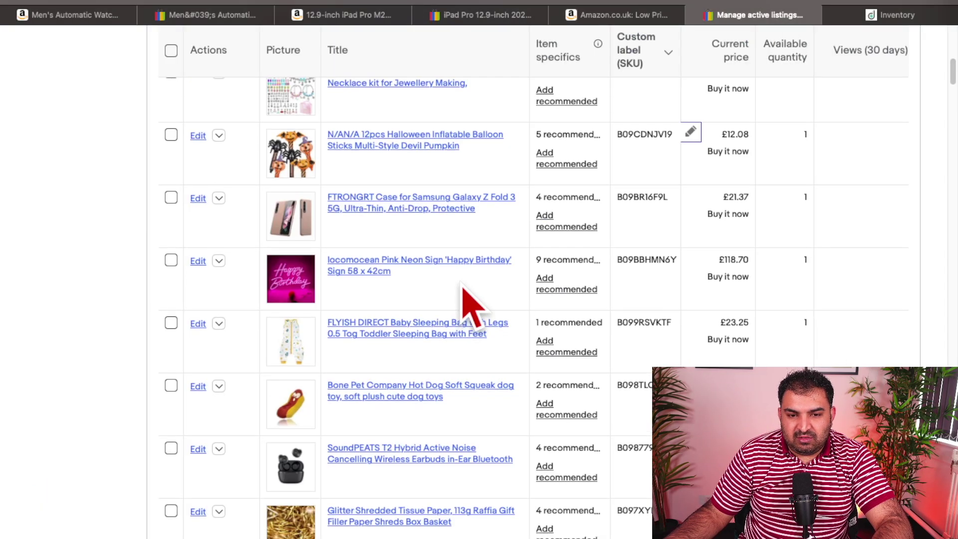
scroll(470, 302, "up", 1)
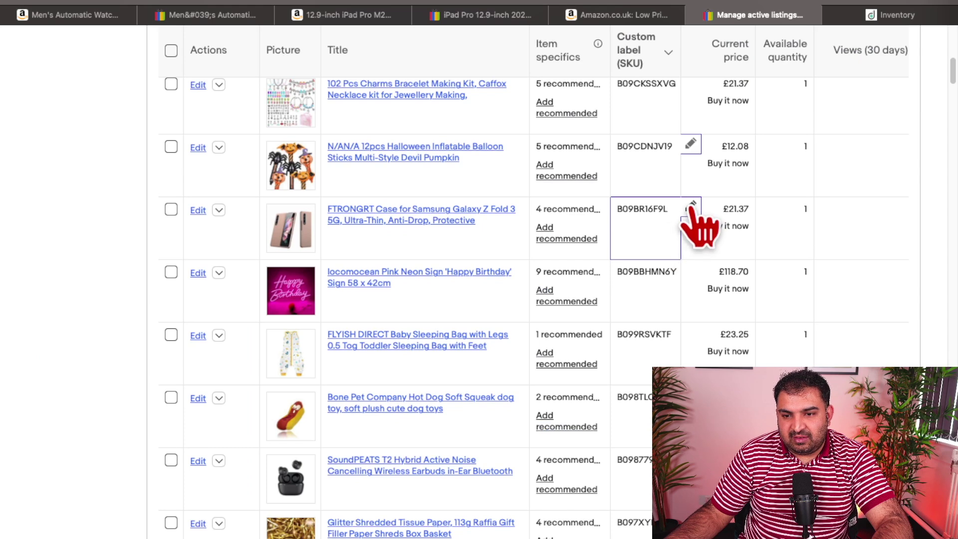
left_click(691, 204)
key("ctrl+c")
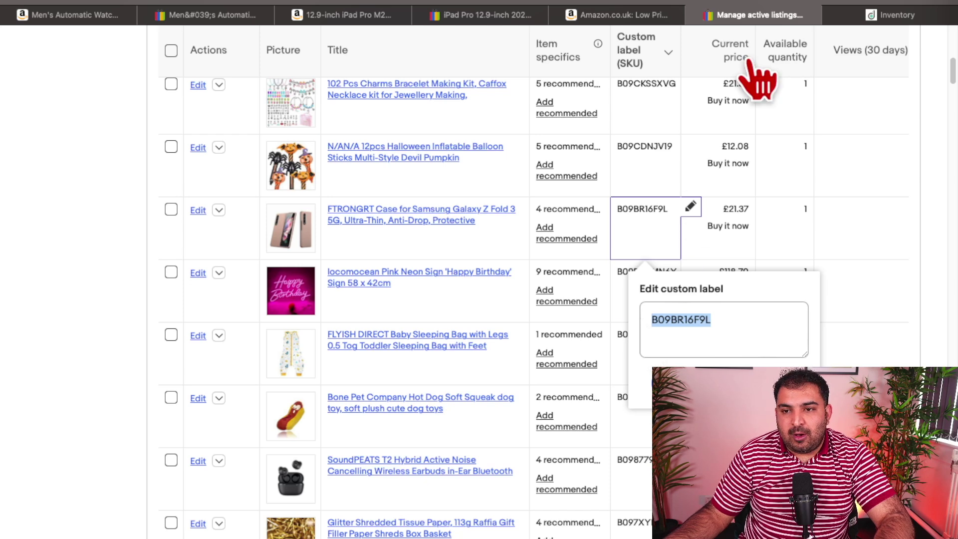
Search Amazon for B09BR16F9L and open the FTRONGRT case's product page to check its price and stock.
left_click(641, 16)
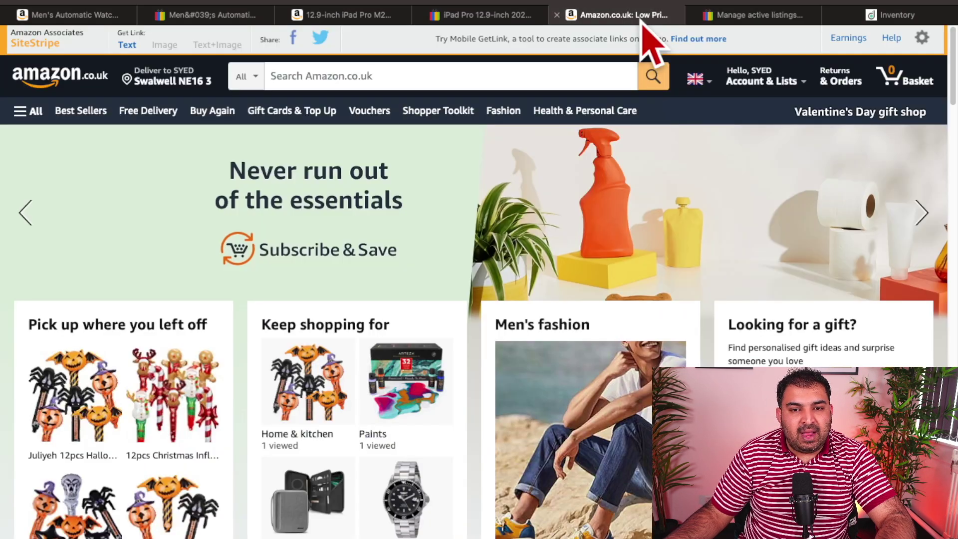
left_click(383, 73)
key("ctrl+v")
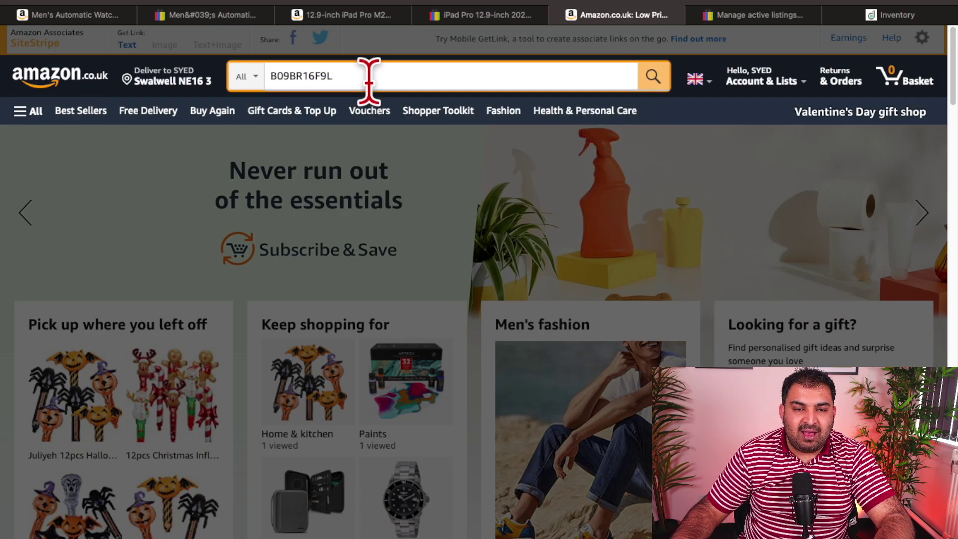
key("Return")
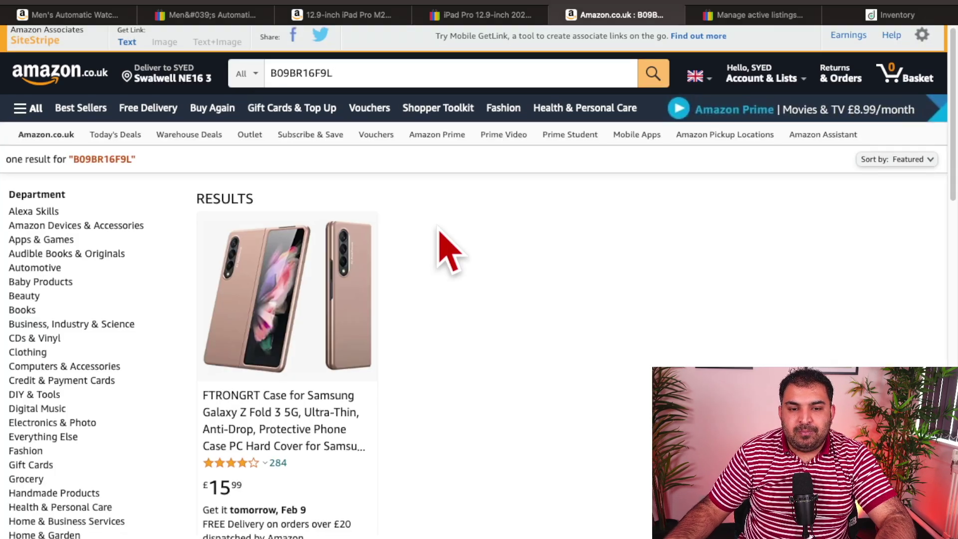
scroll(438, 250, "down", 5)
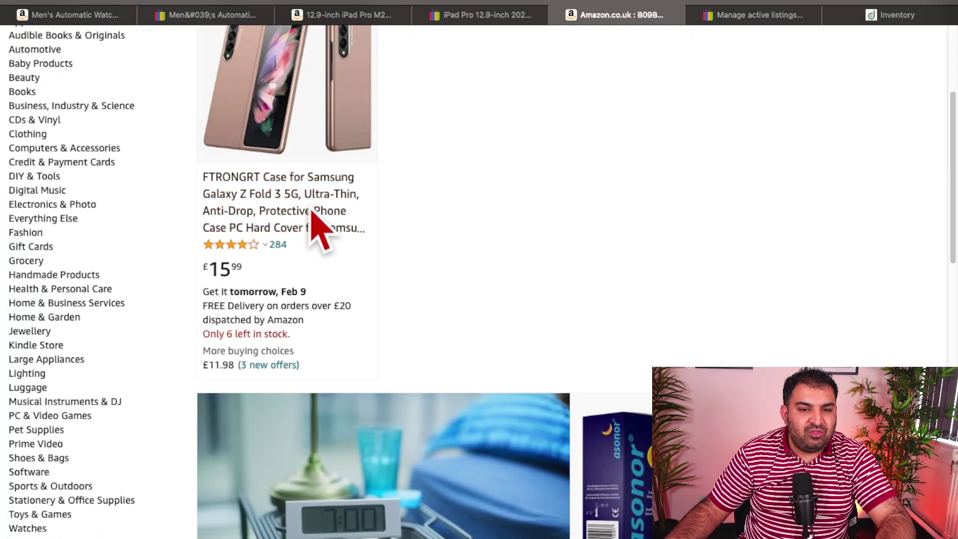
left_click(275, 205)
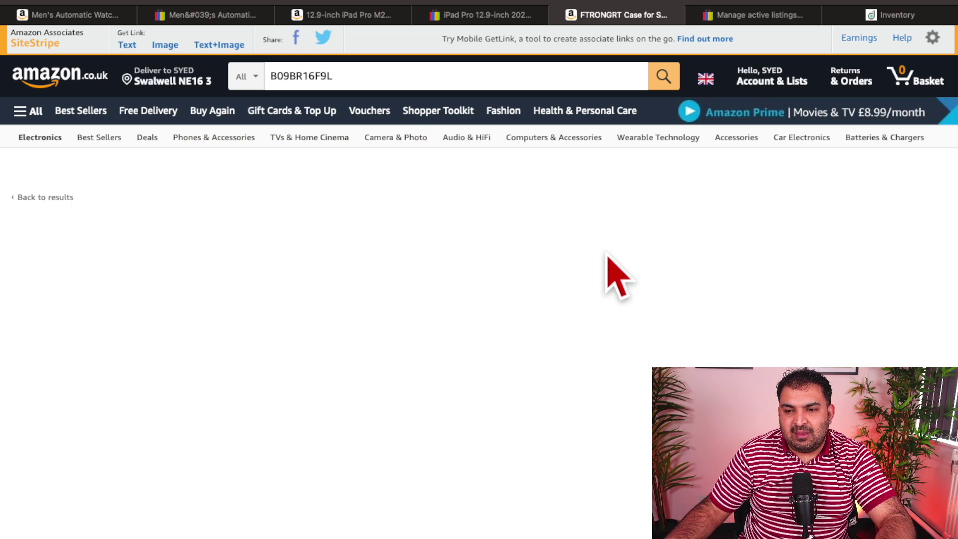
scroll(506, 285, "down", 4)
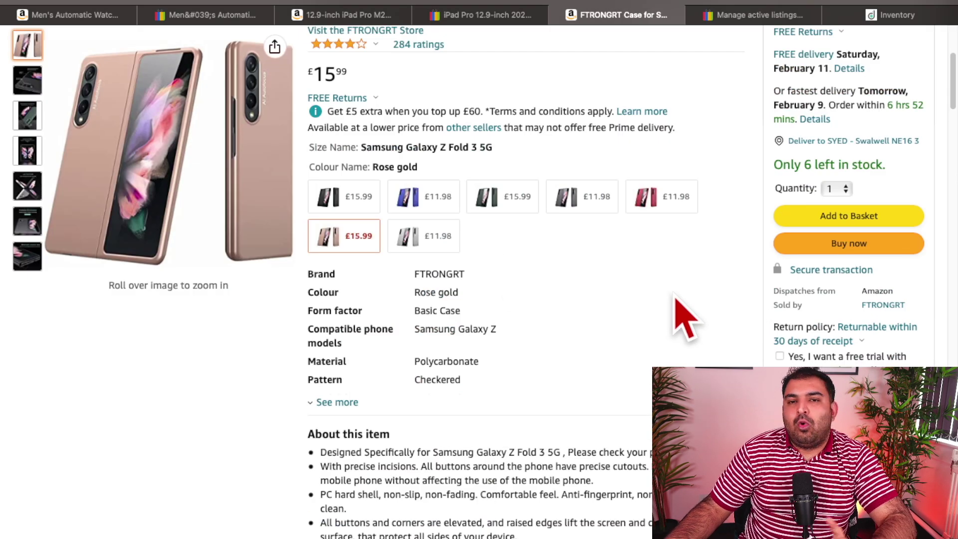